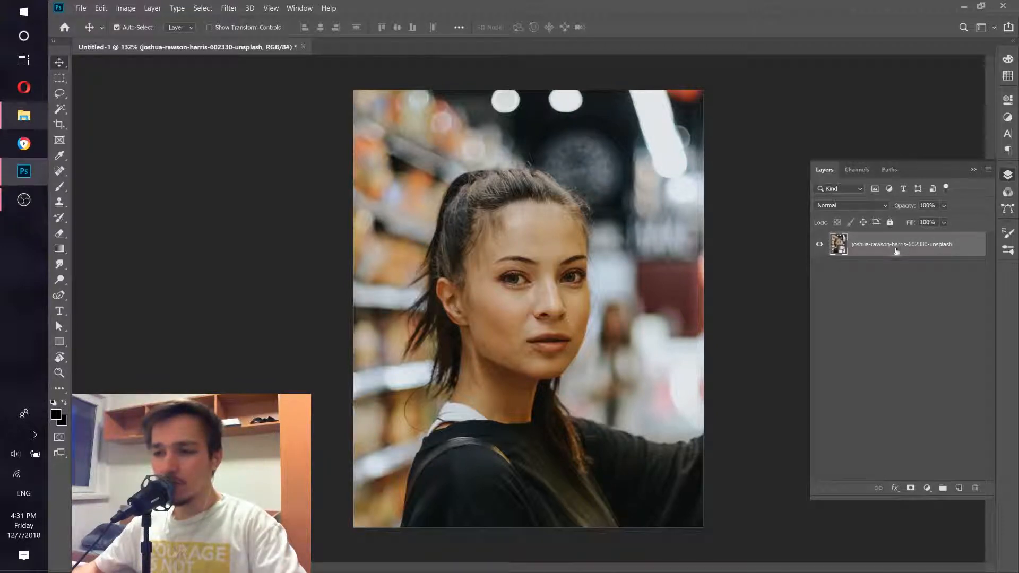
Step: Close the current portrait document without saving its changes
left_click(228, 9)
left_click(539, 6)
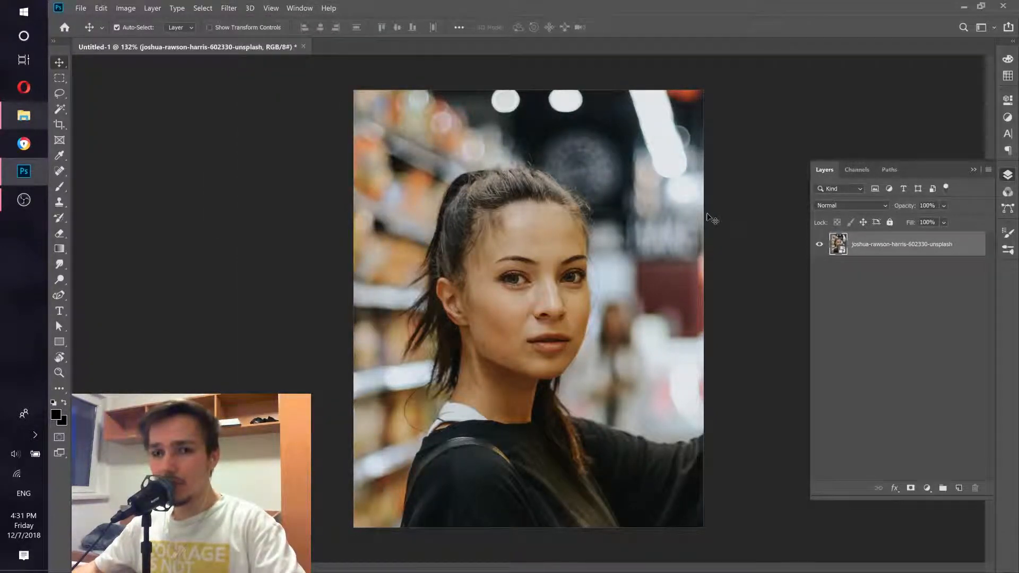
left_click(303, 47)
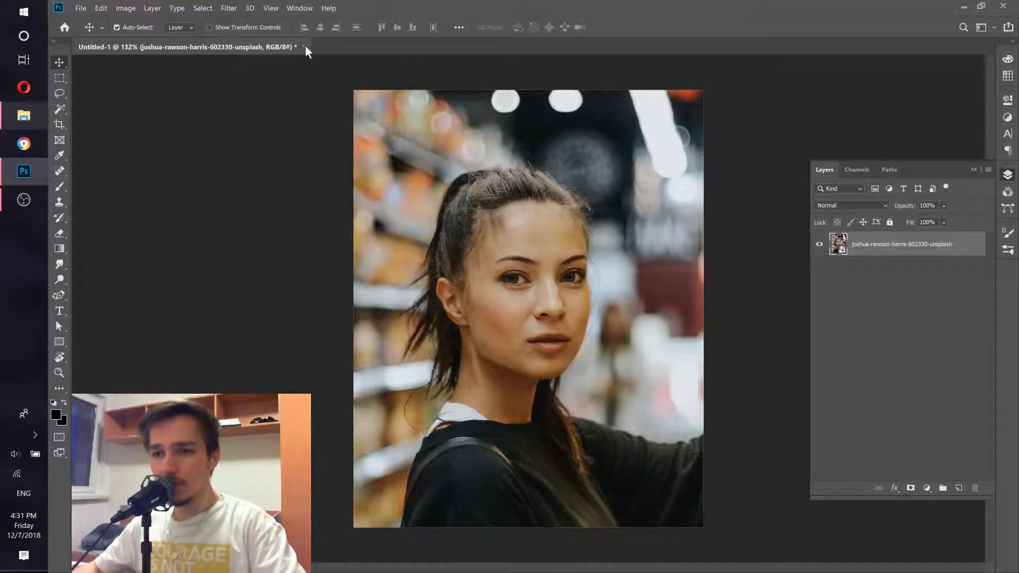
left_click(604, 237)
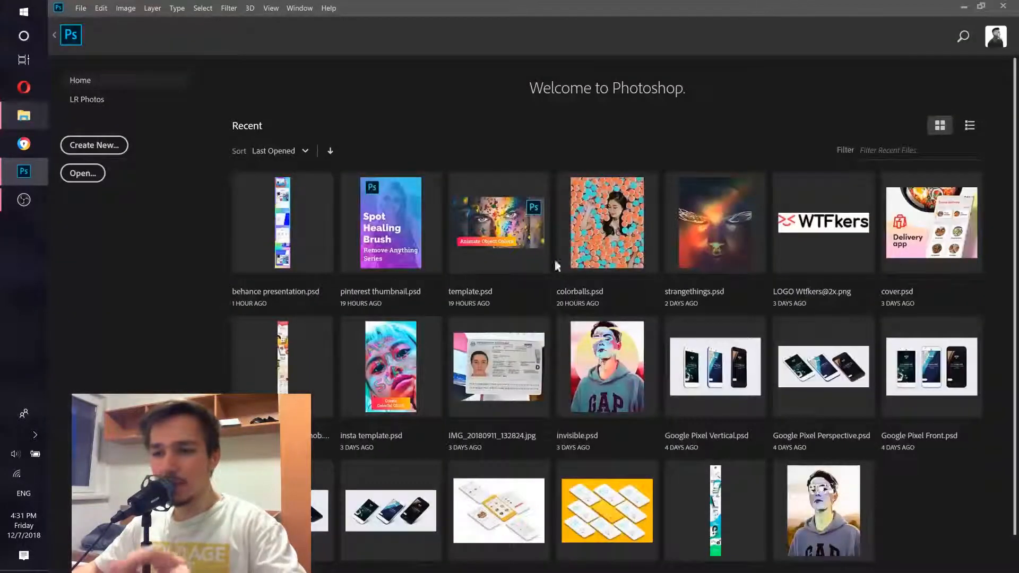
Step: Create a new blank document with the default preset
left_click(123, 159)
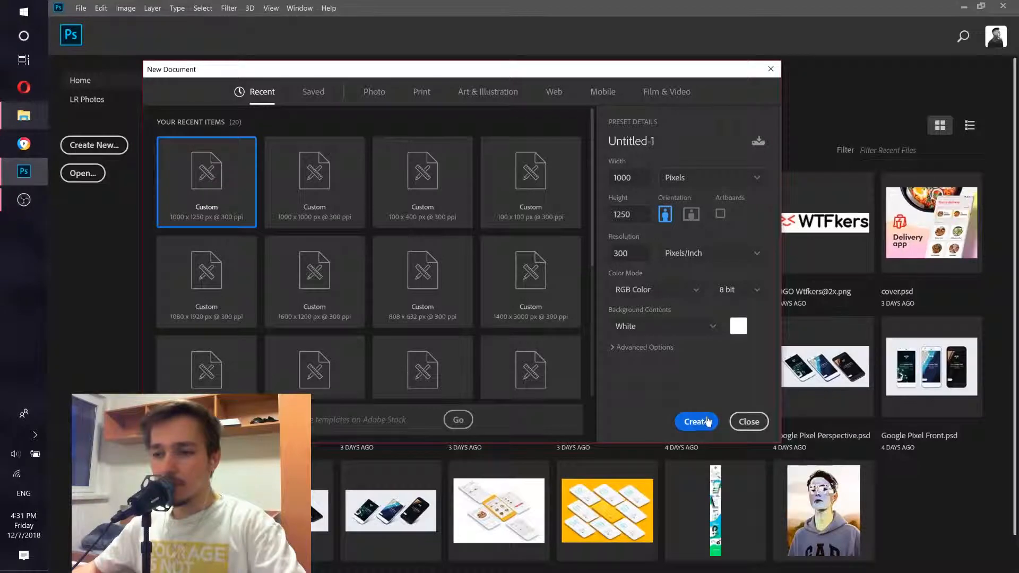
left_click(697, 421)
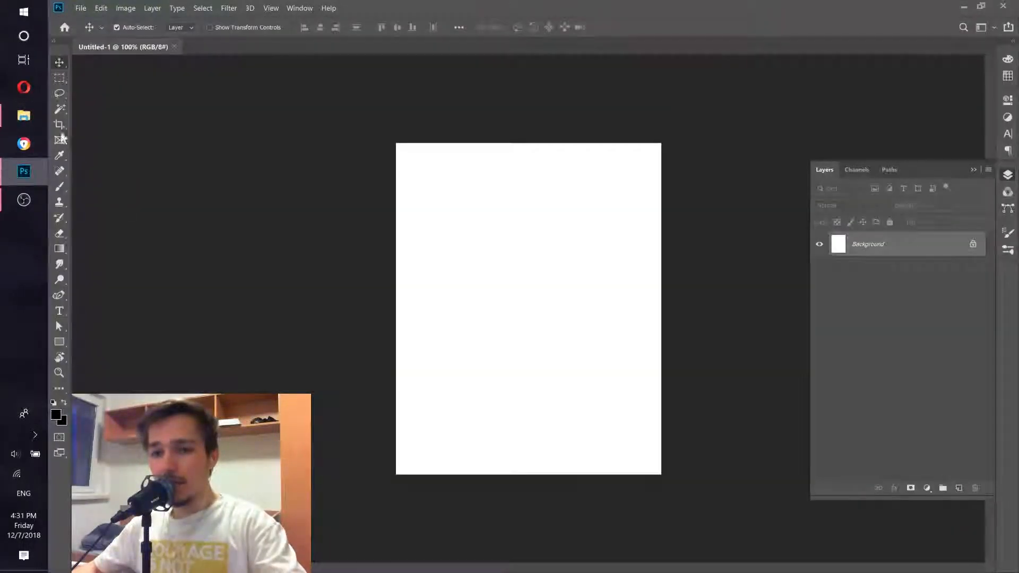
Step: Place joshua-rawson-harris-602330-unsplash.jpg from the Downloads folder into the new document
left_click(23, 116)
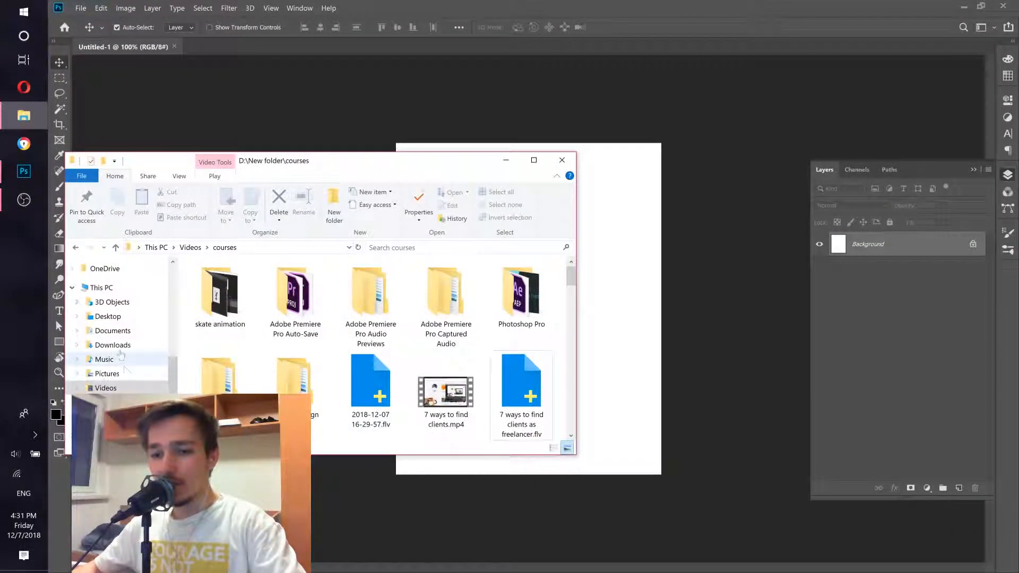
left_click(113, 346)
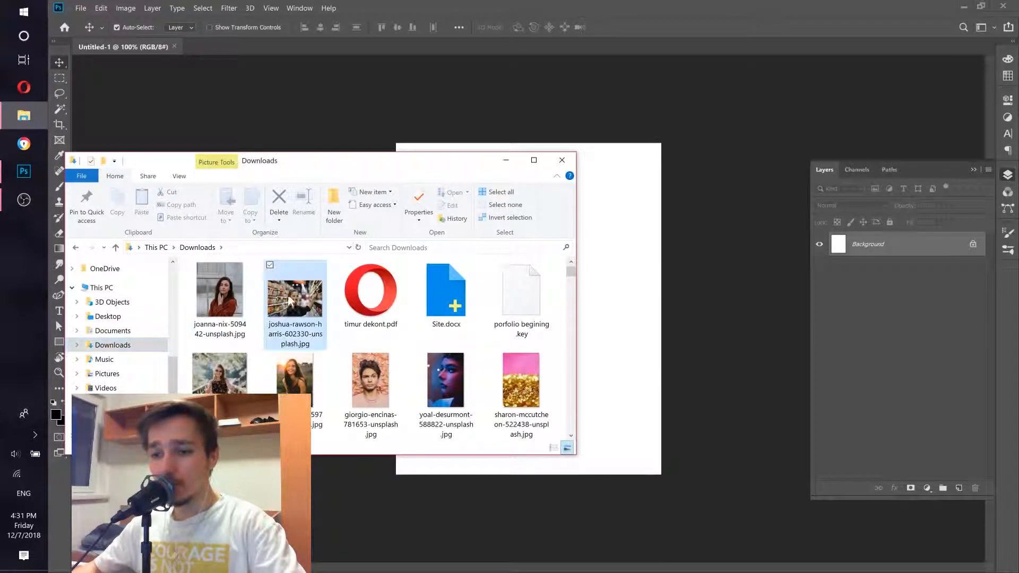
left_click_drag(290, 301, 636, 370)
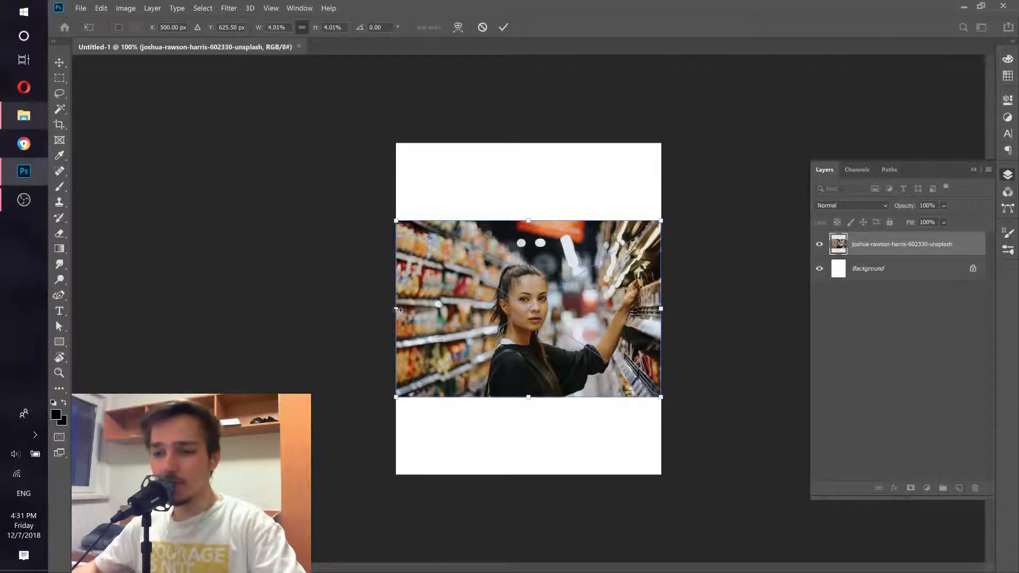
Step: Enlarge the placed photo to fill the canvas, confirm it, and delete the white Background layer
left_click_drag(397, 309, 180, 308)
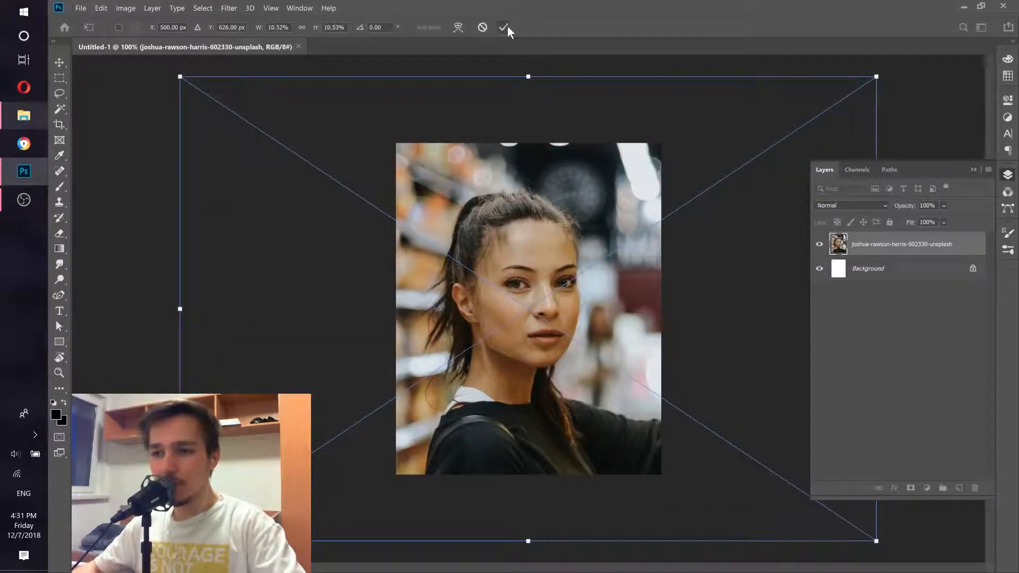
left_click(504, 27)
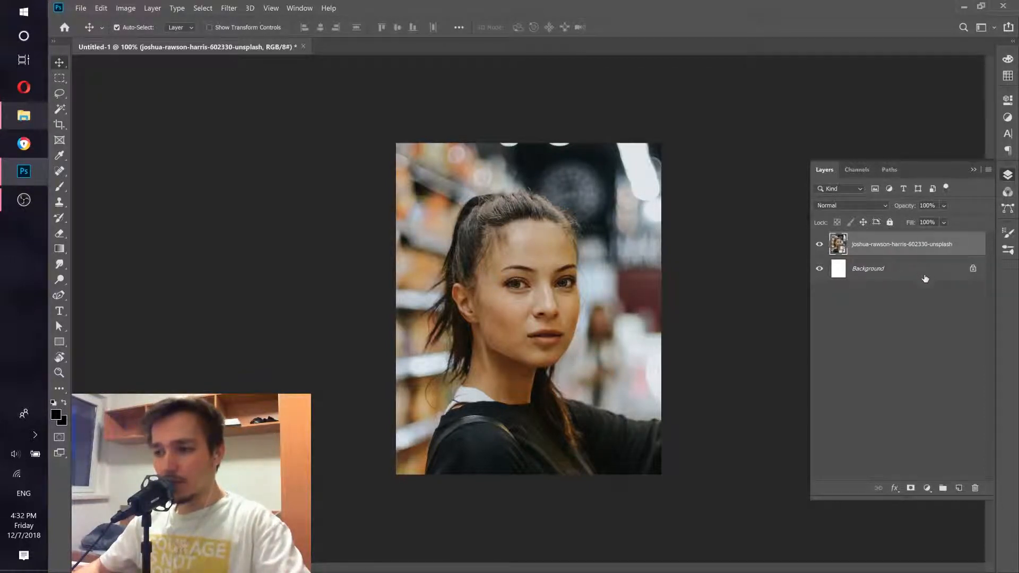
left_click_drag(925, 279, 973, 487)
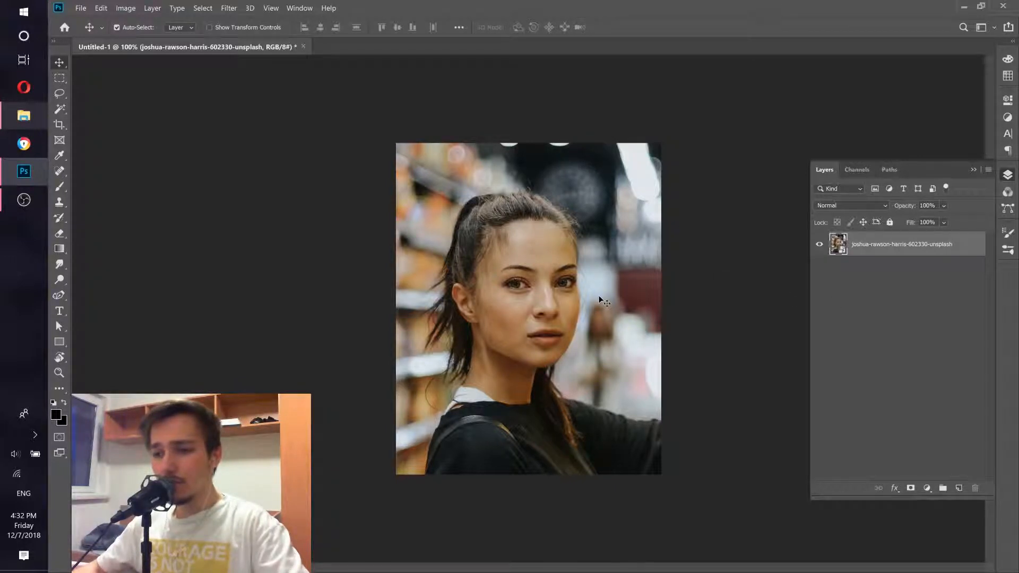
Step: Open Liquify on the face and reshape its outline, setting Forehead to -100 and Chin Height to 100
left_click(230, 8)
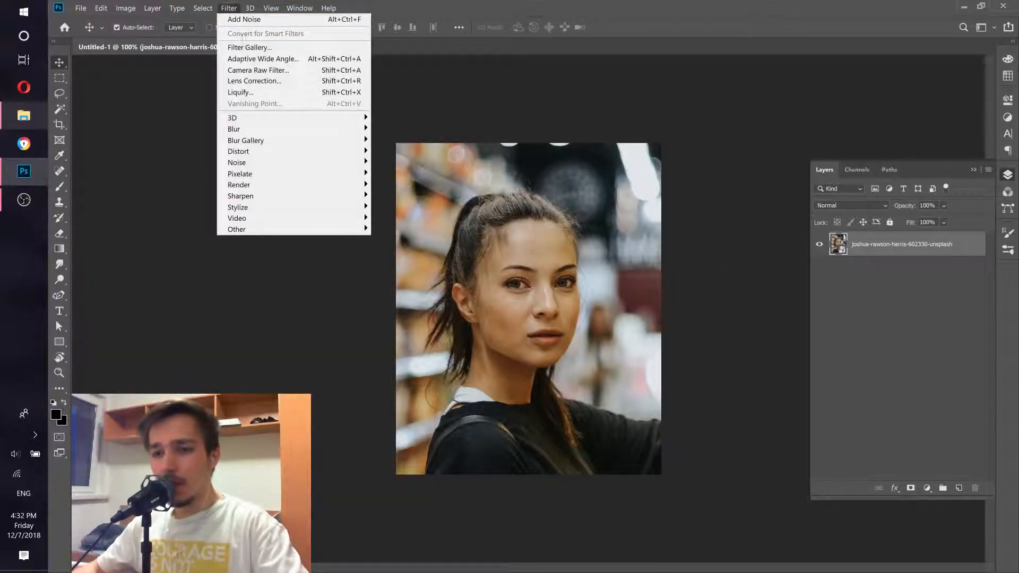
left_click(252, 94)
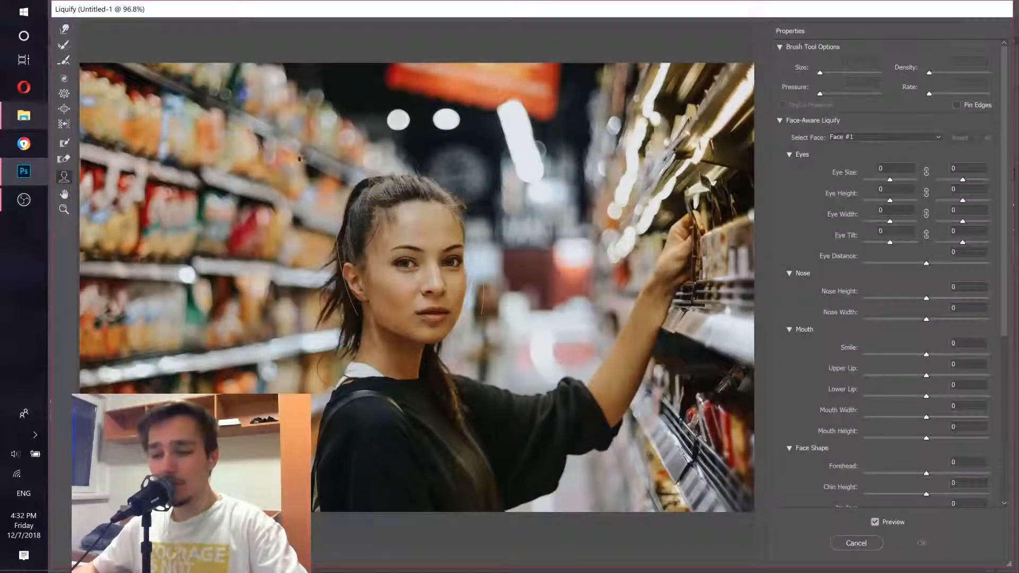
mouse_move(378, 235)
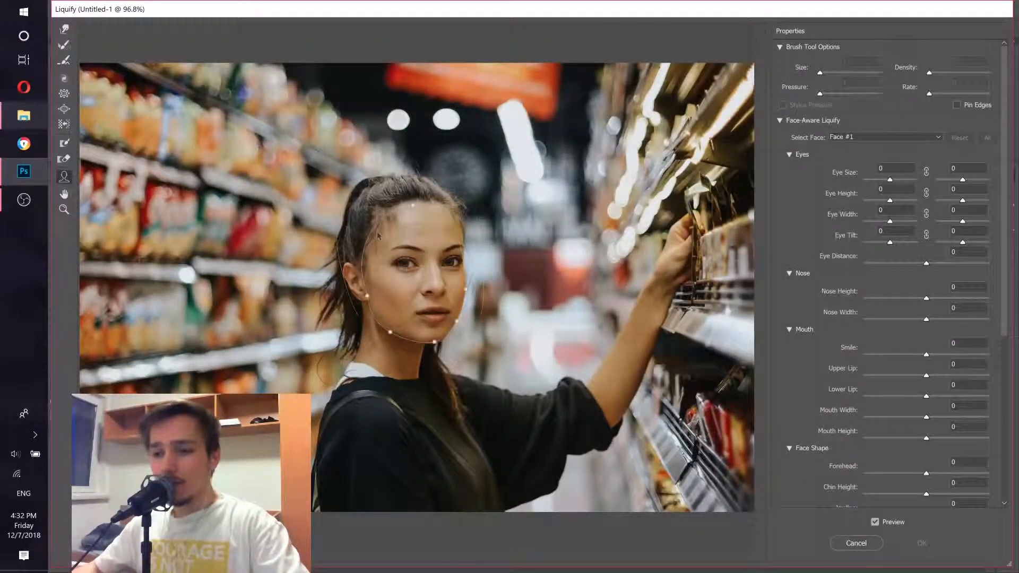
mouse_move(434, 332)
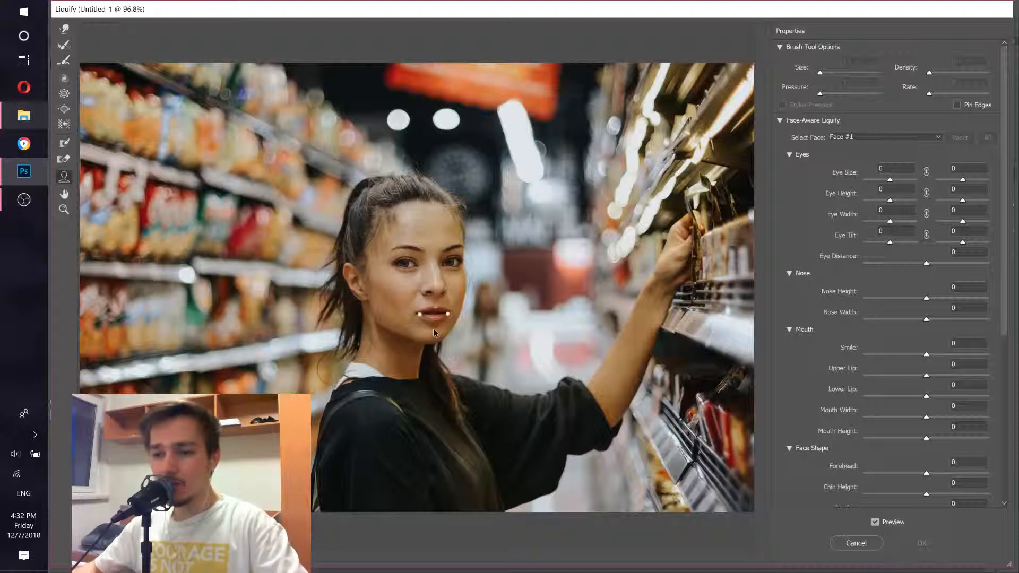
mouse_move(375, 303)
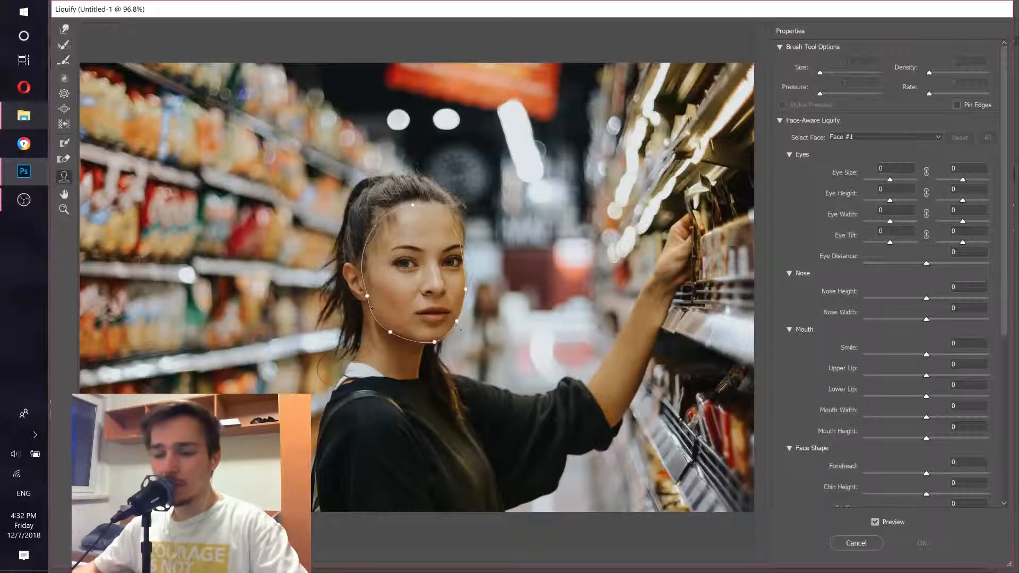
scroll(427, 269, "up", 2)
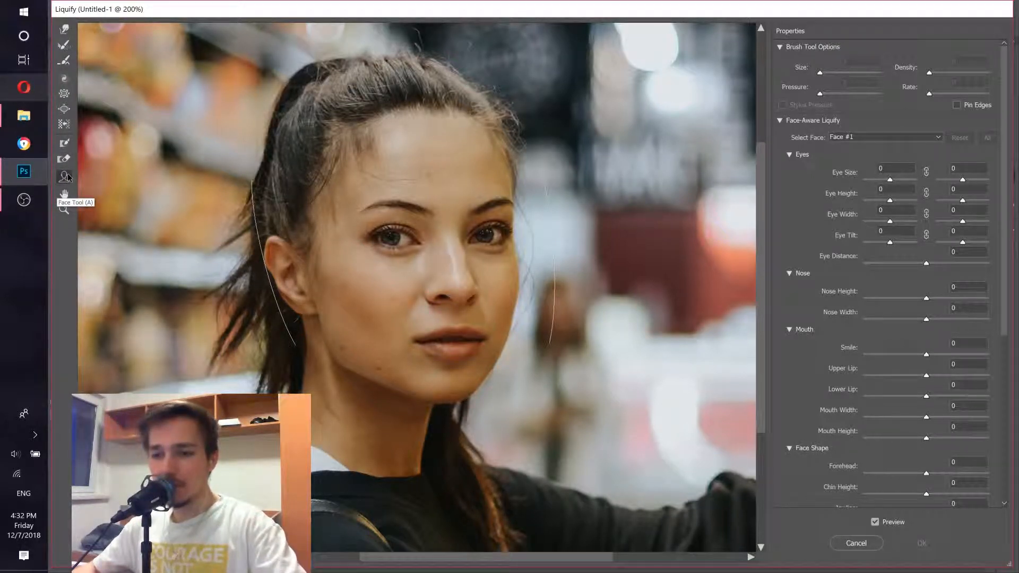
mouse_move(333, 321)
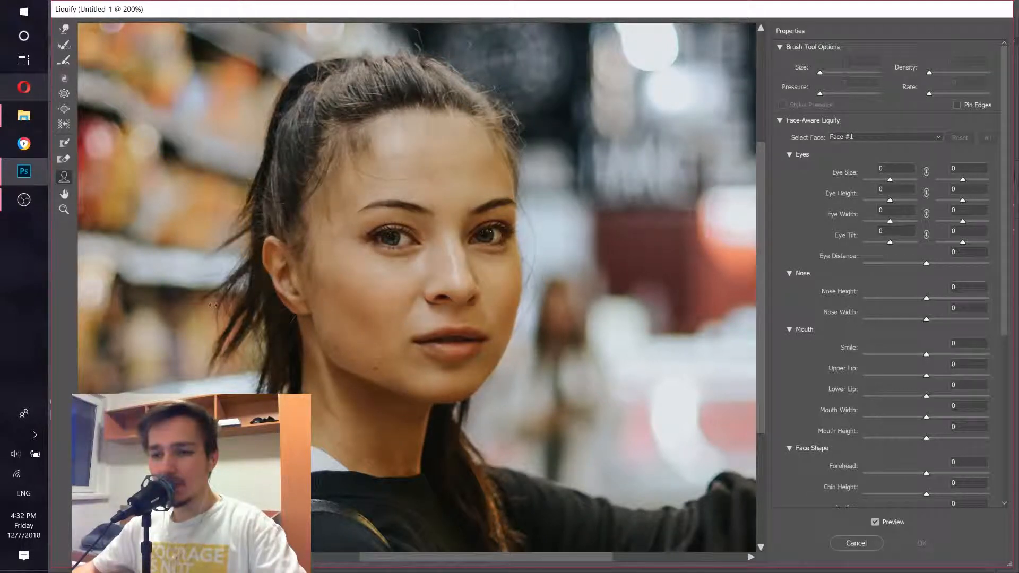
left_click_drag(303, 308, 329, 305)
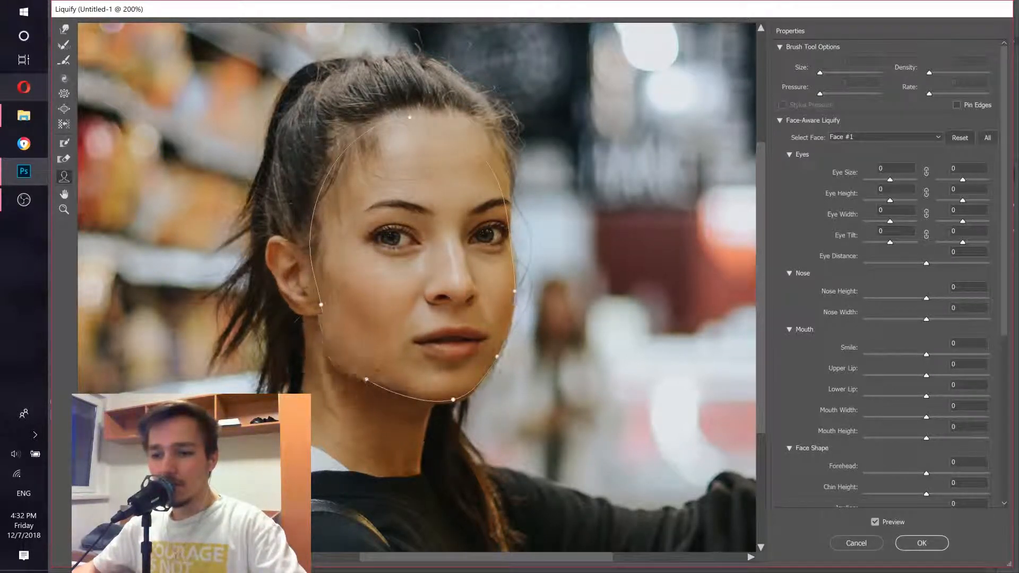
mouse_move(366, 378)
left_mouse_down()
mouse_move(376, 369)
mouse_move(365, 382)
left_mouse_up()
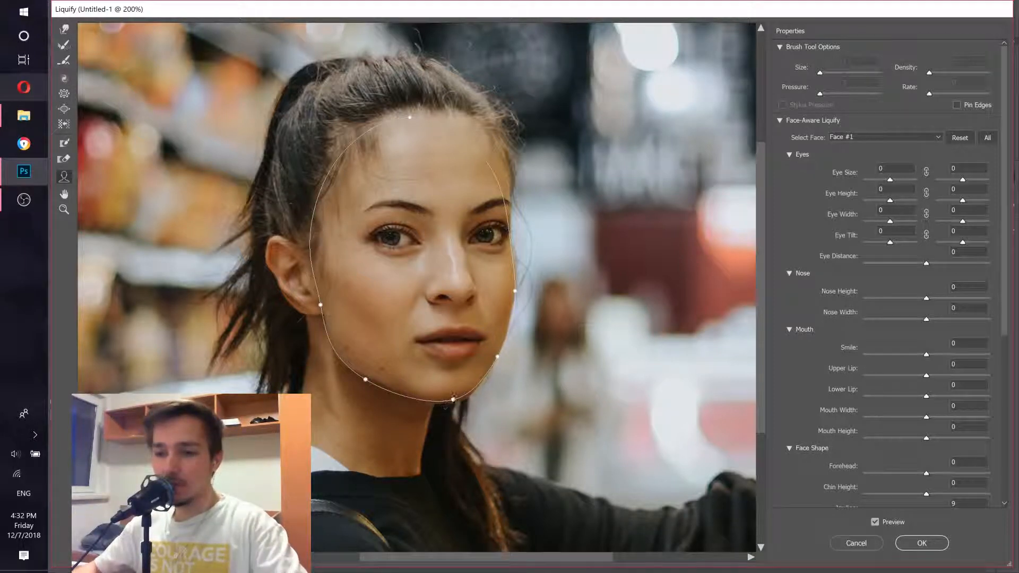
left_click_drag(448, 404, 452, 375)
left_click_drag(428, 113, 424, 140)
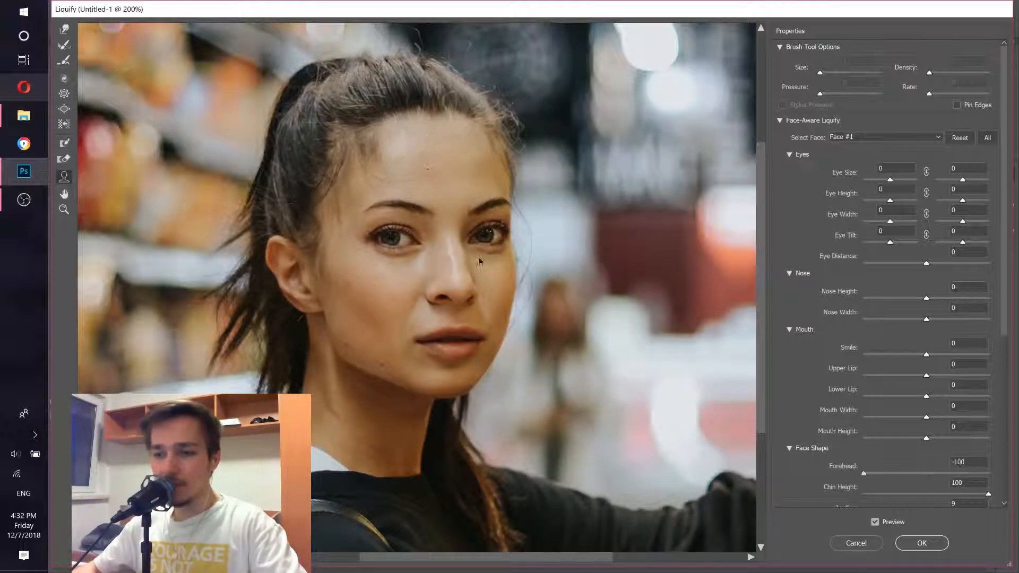
Step: Set Nose Height to 100 and Nose Width to -100, and enlarge the eyes to sizes 19 and 23
mouse_move(475, 302)
left_click_drag(481, 298, 454, 284)
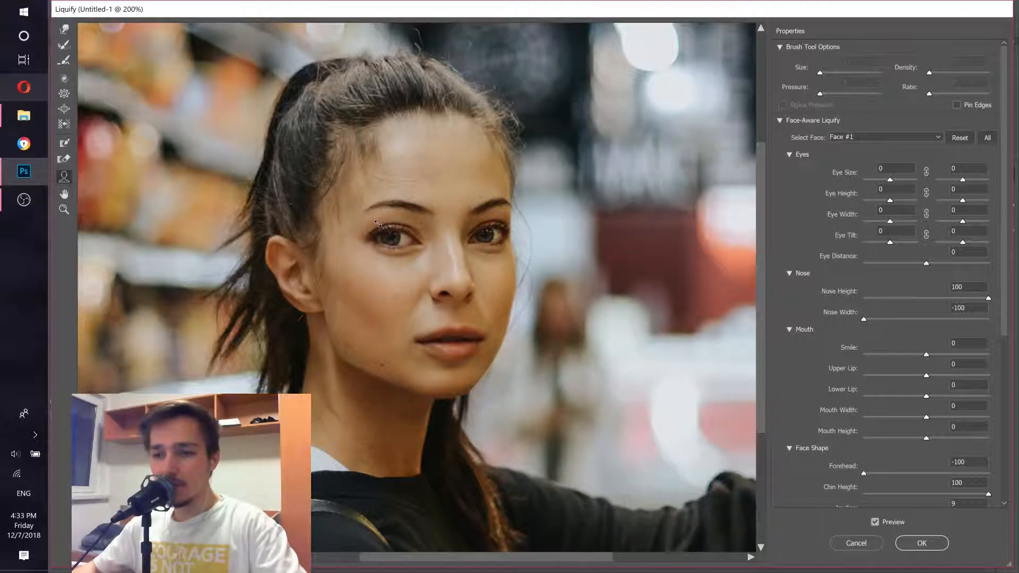
left_click_drag(377, 223, 373, 219)
left_click_drag(504, 222, 508, 218)
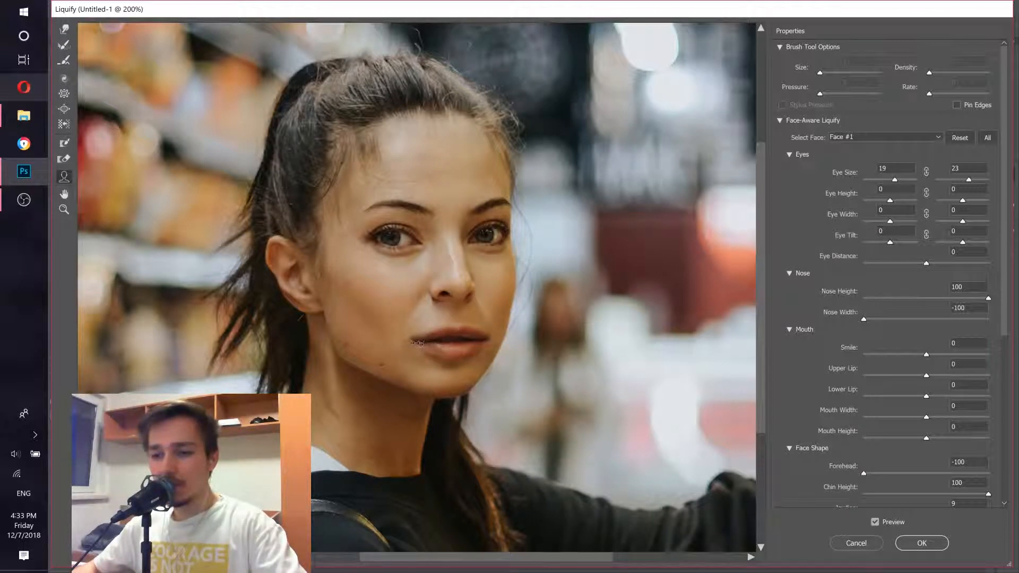
Step: Reshape the mouth to Upper Lip 10, Lower Lip -15, Mouth Width -20 and Smile -12
left_click_drag(419, 343, 454, 328)
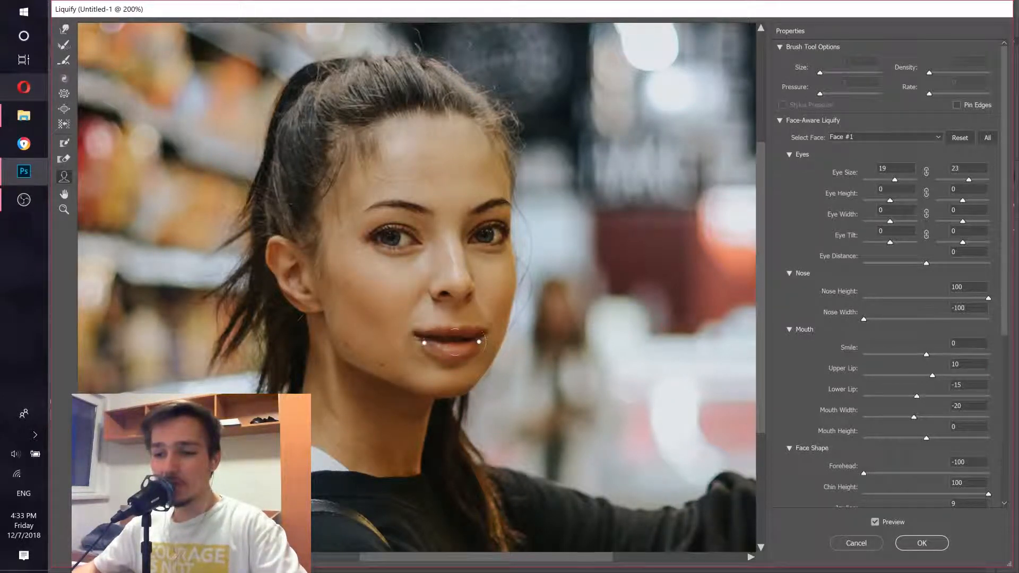
left_click_drag(403, 307, 404, 306)
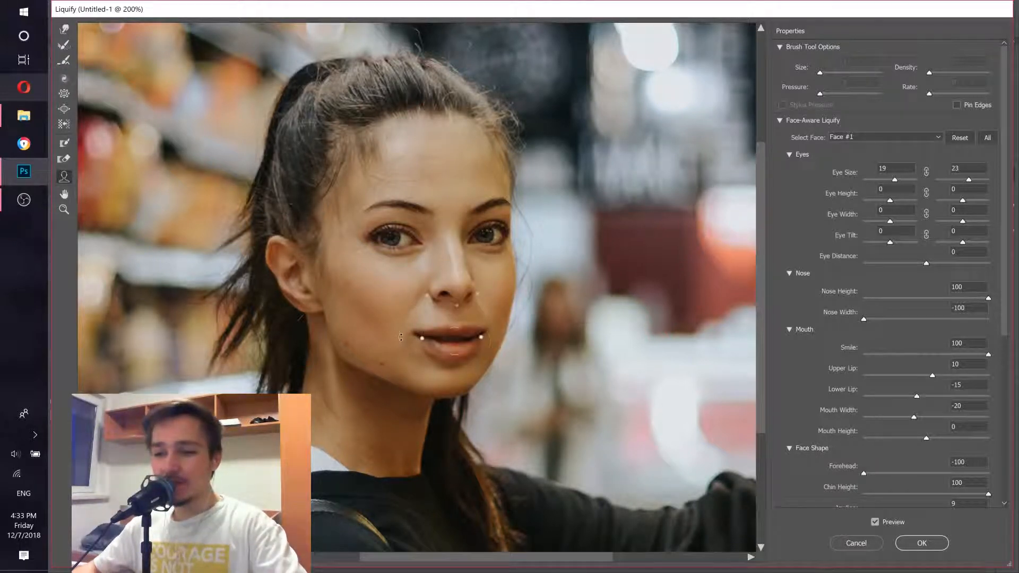
left_click_drag(397, 354, 398, 354)
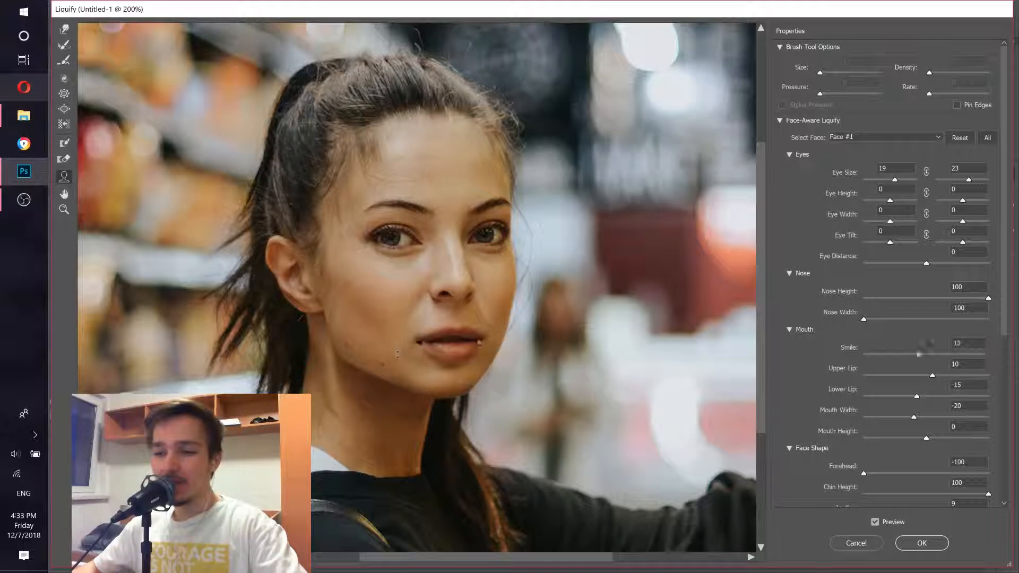
Step: Toggle the Liquify preview to compare the original and edited face
key("ctrl+minus")
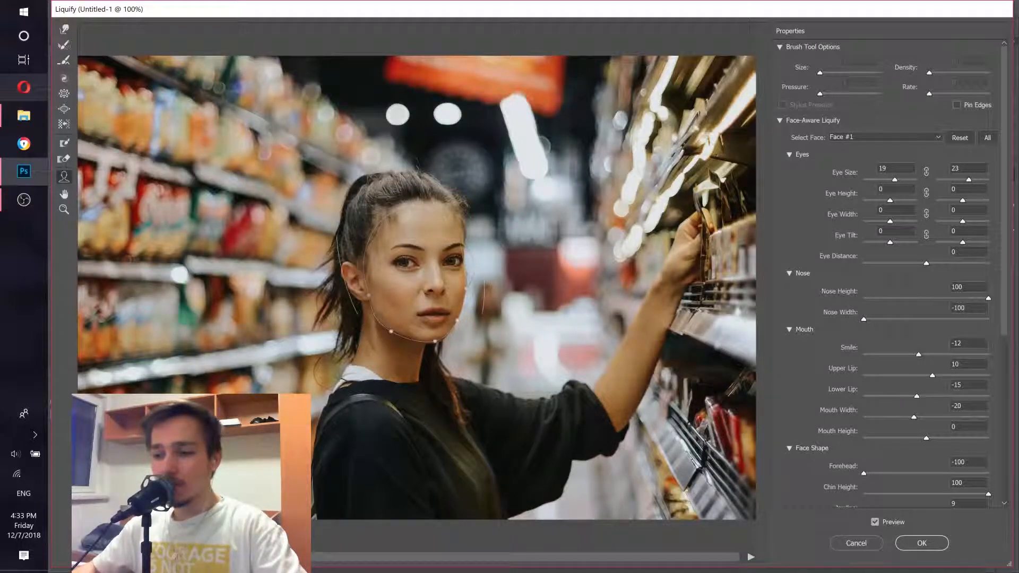
left_click(875, 523)
left_click(875, 523)
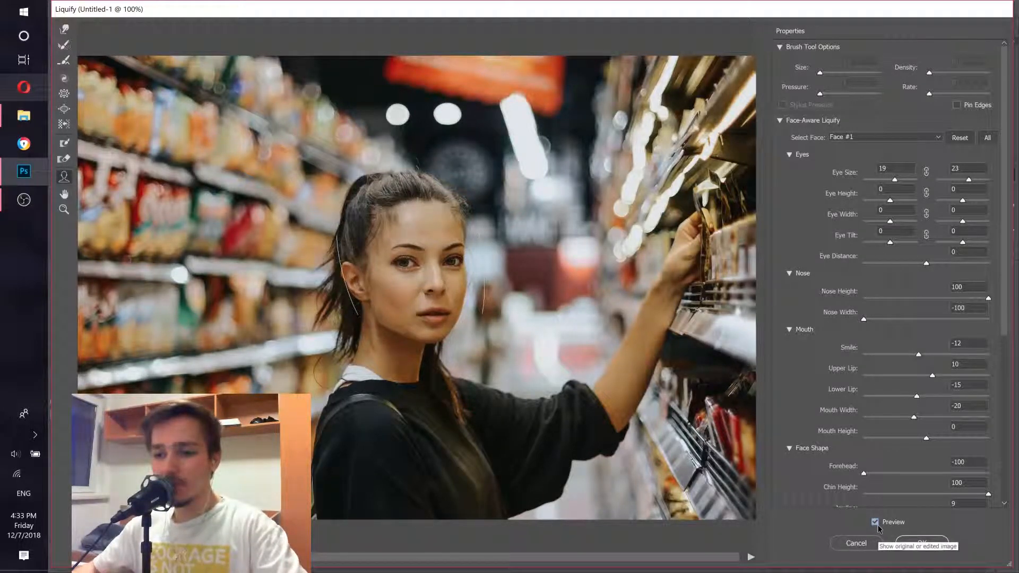
left_click(875, 523)
left_click(875, 523)
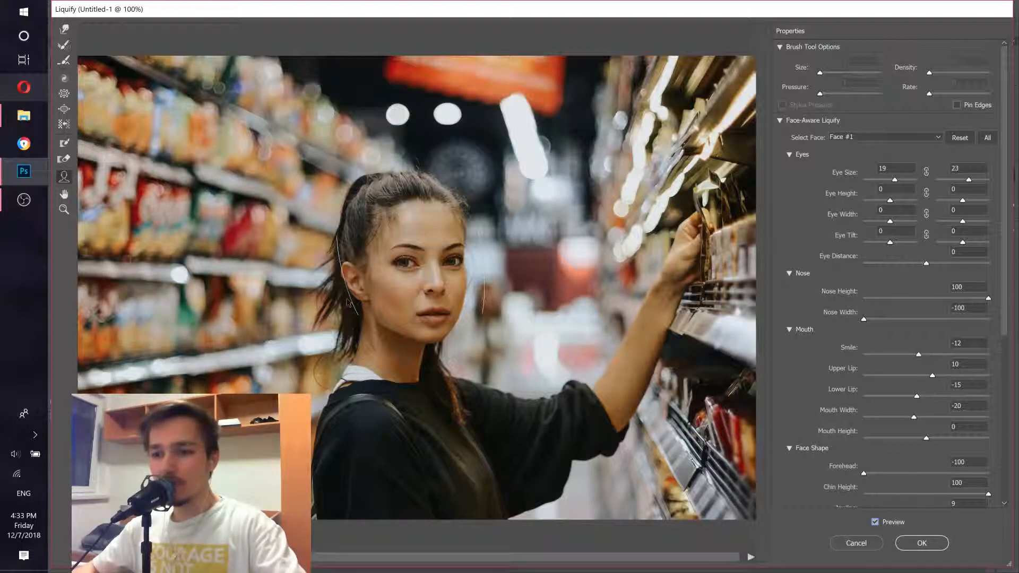
Step: Adjust the face outline once more and apply the Liquify filter
left_click_drag(370, 295, 291, 301)
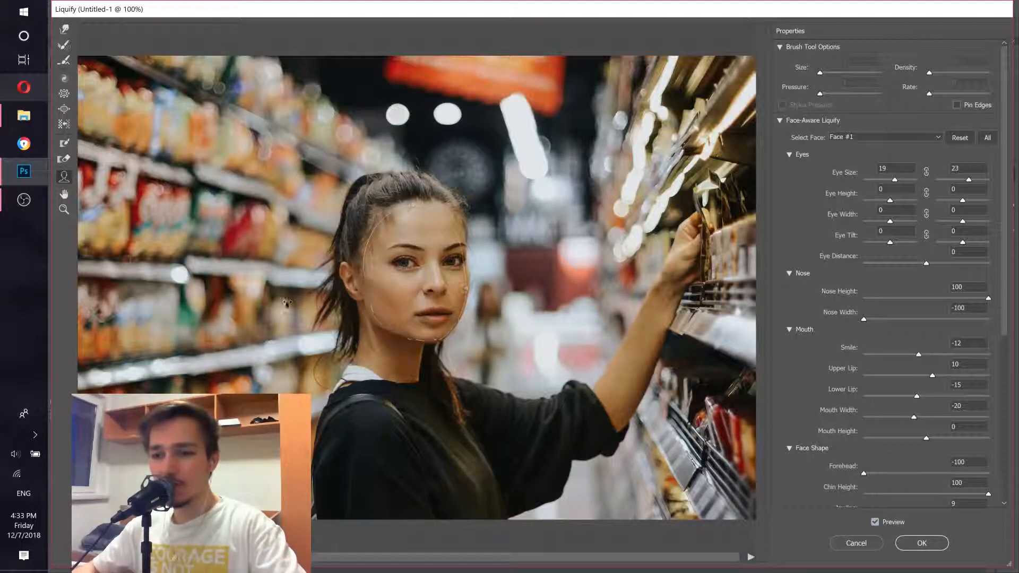
left_click(874, 522)
left_click(875, 522)
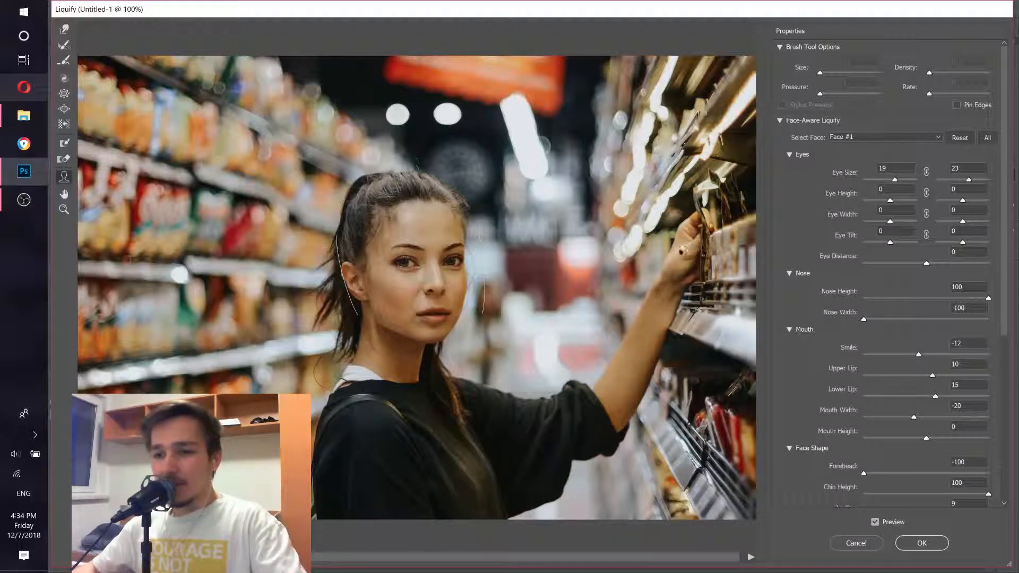
left_click(922, 542)
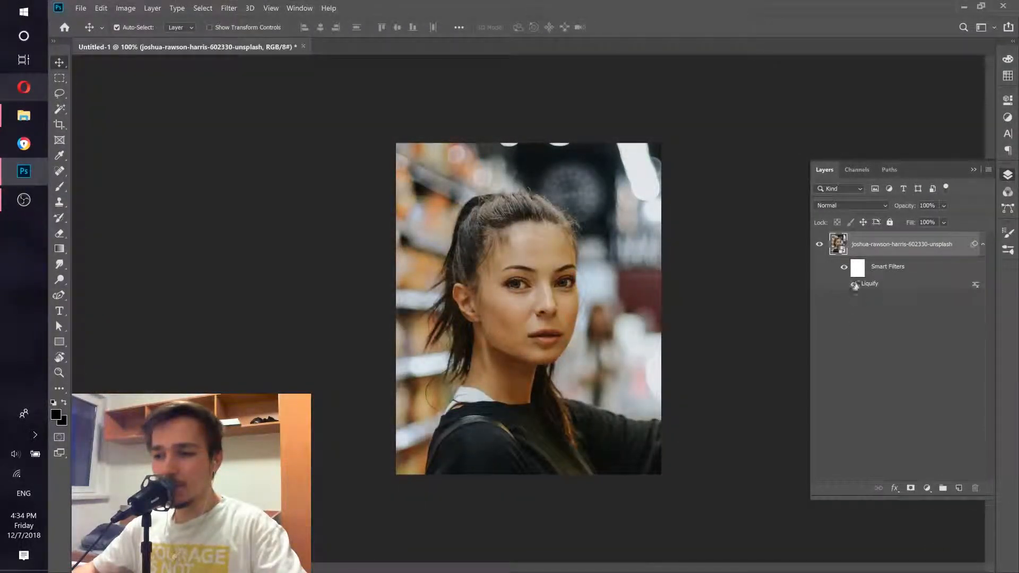
Step: Toggle the Liquify smart filter's visibility to compare the photo before and after
left_click(854, 285)
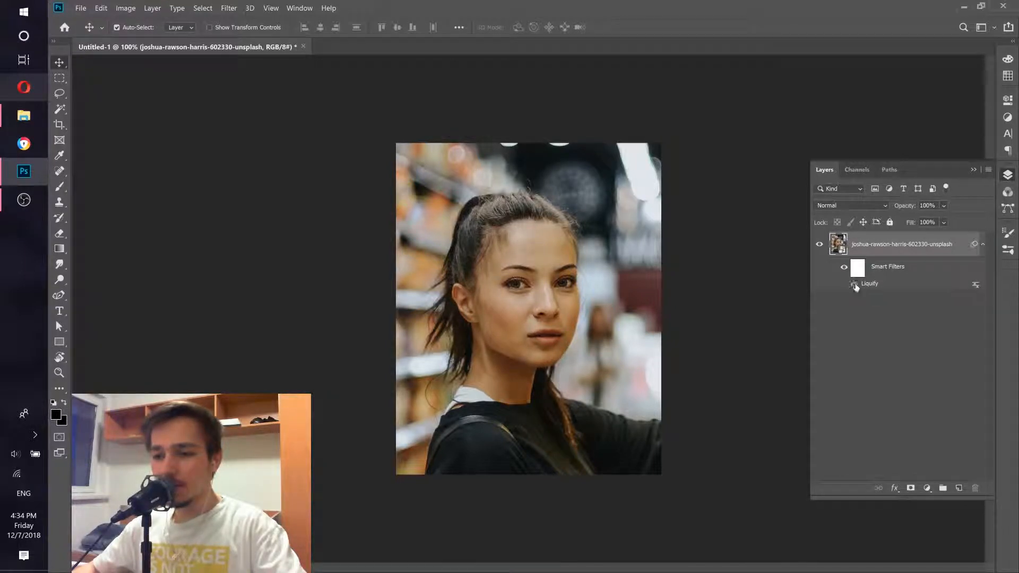
left_click(854, 285)
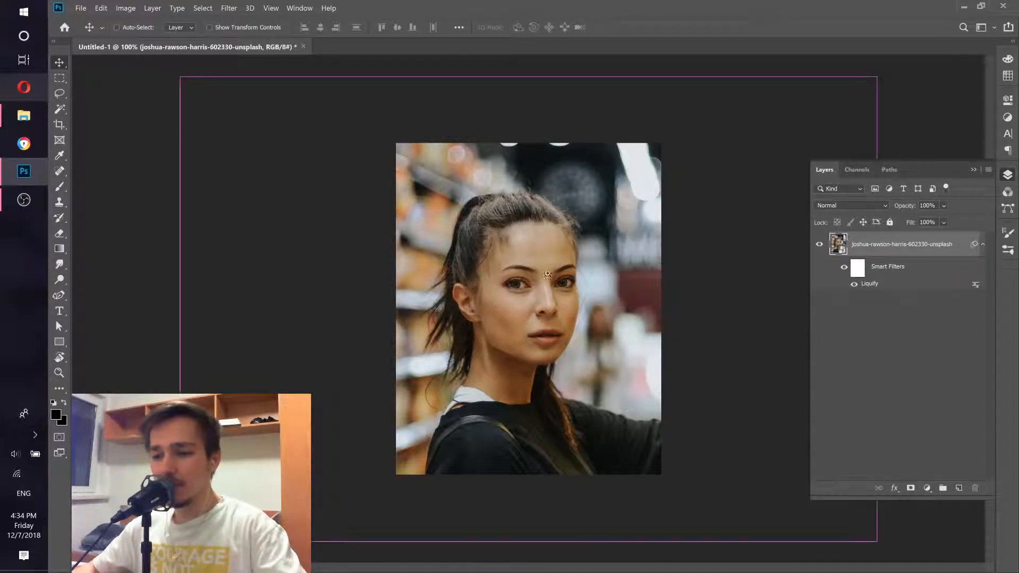
left_click_drag(526, 270, 571, 284)
left_click_drag(625, 323, 587, 324)
left_click(855, 285)
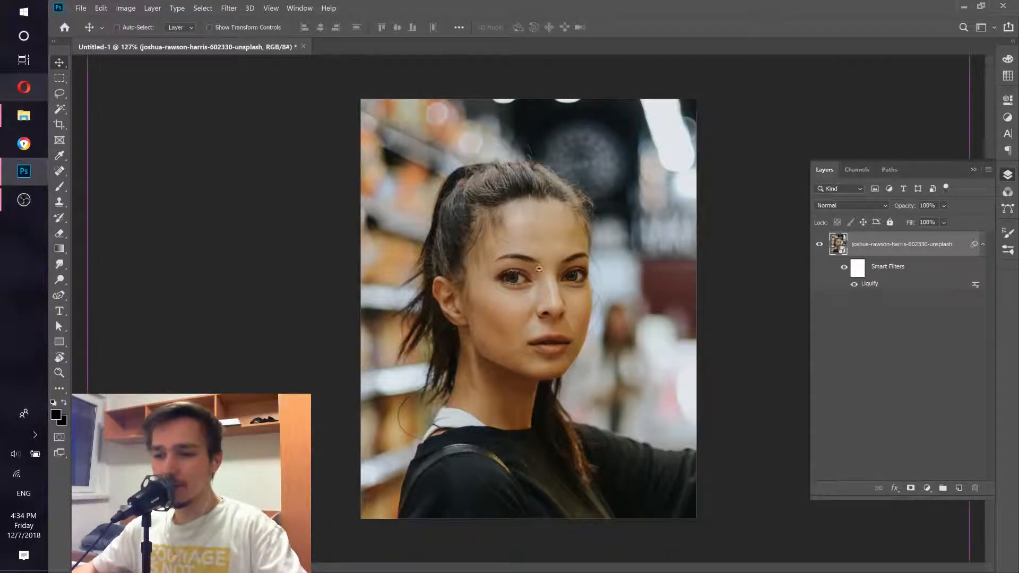
Step: Add a new empty layer above the photo layer
scroll(586, 297, "up", 6)
left_click_drag(684, 314, 670, 316)
left_click_drag(636, 275, 622, 277)
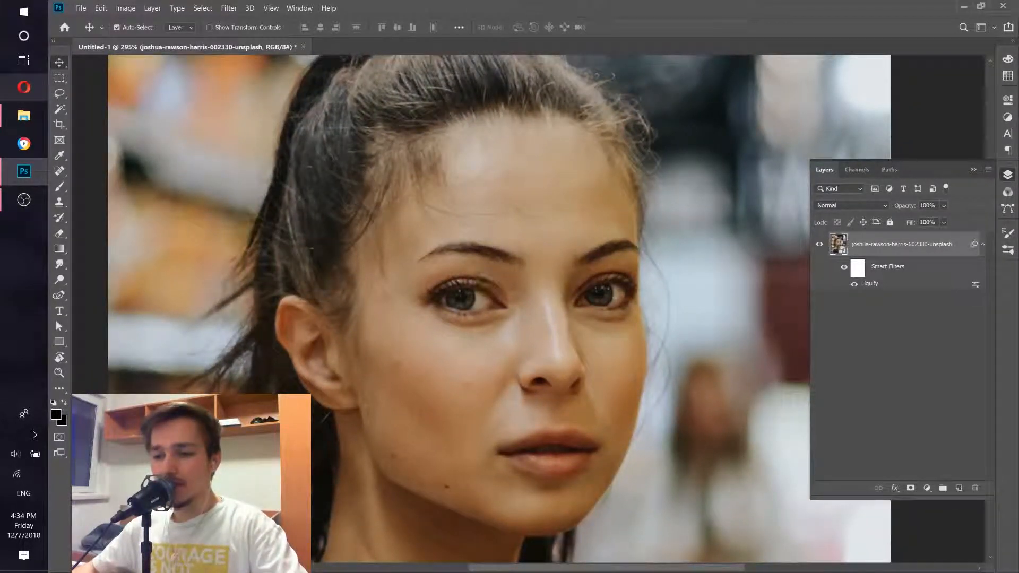
scroll(568, 268, "up", 2)
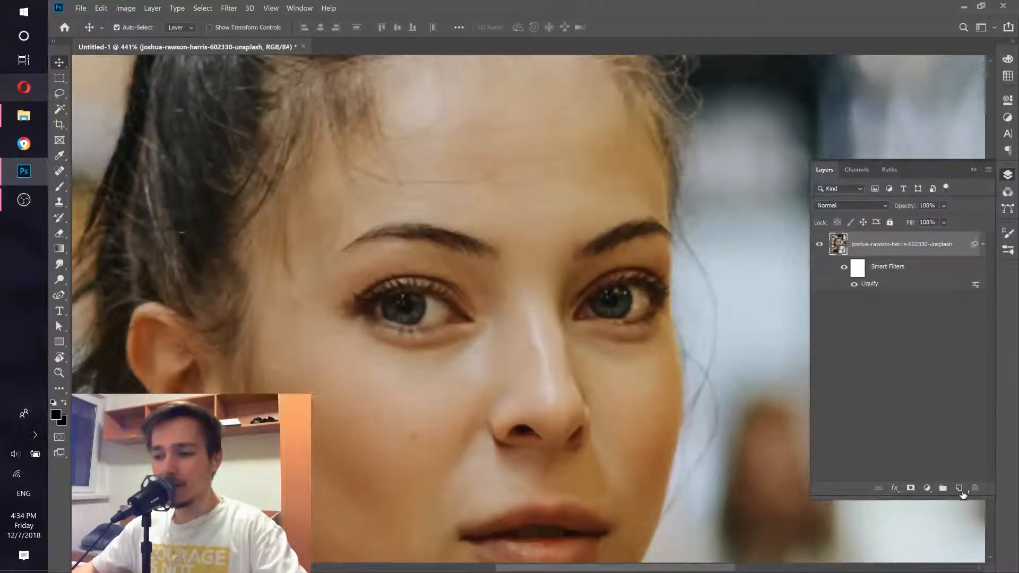
left_click(960, 489)
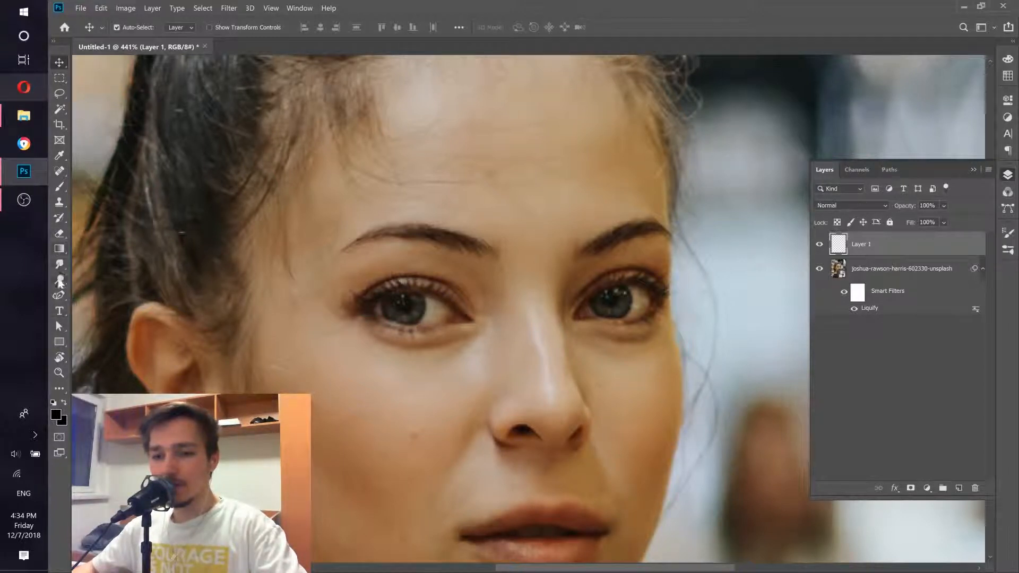
Step: Select the Sharpen tool, enable Sample All Layers and set its strength to 21%
mouse_move(60, 280)
left_mouse_down()
mouse_move(102, 288)
mouse_move(79, 271)
mouse_move(110, 278)
left_mouse_up()
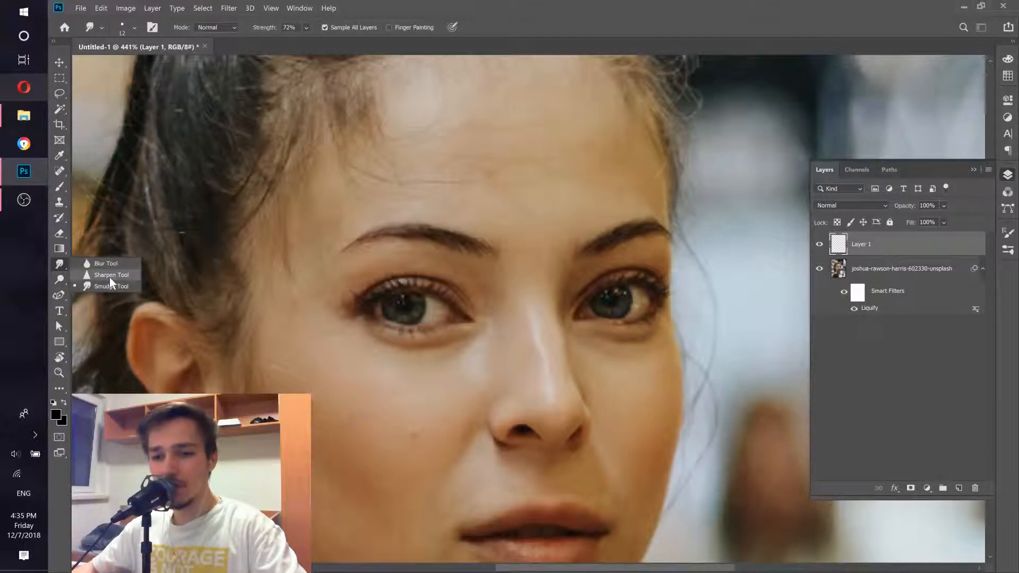
left_click(107, 278)
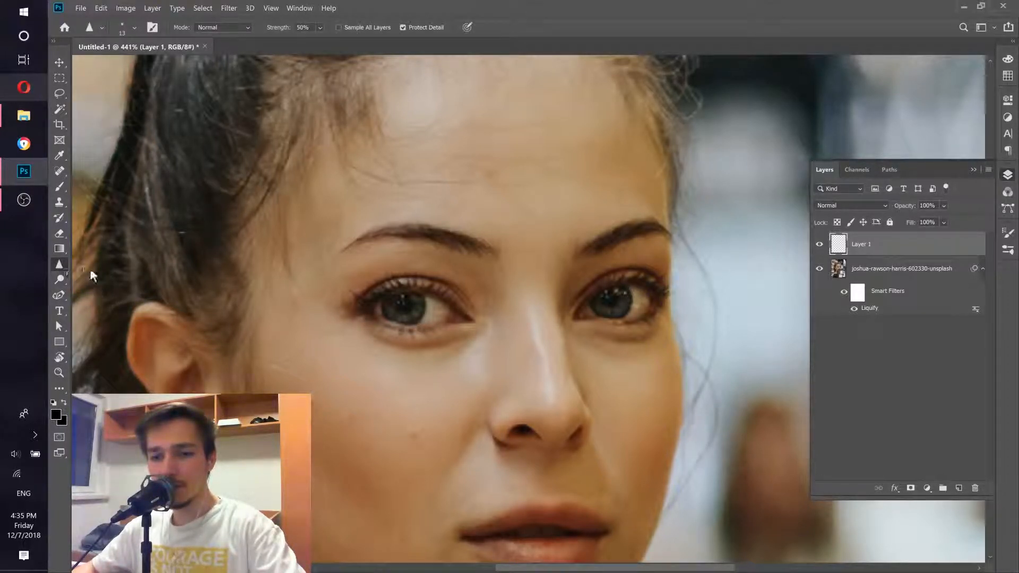
right_click(60, 263)
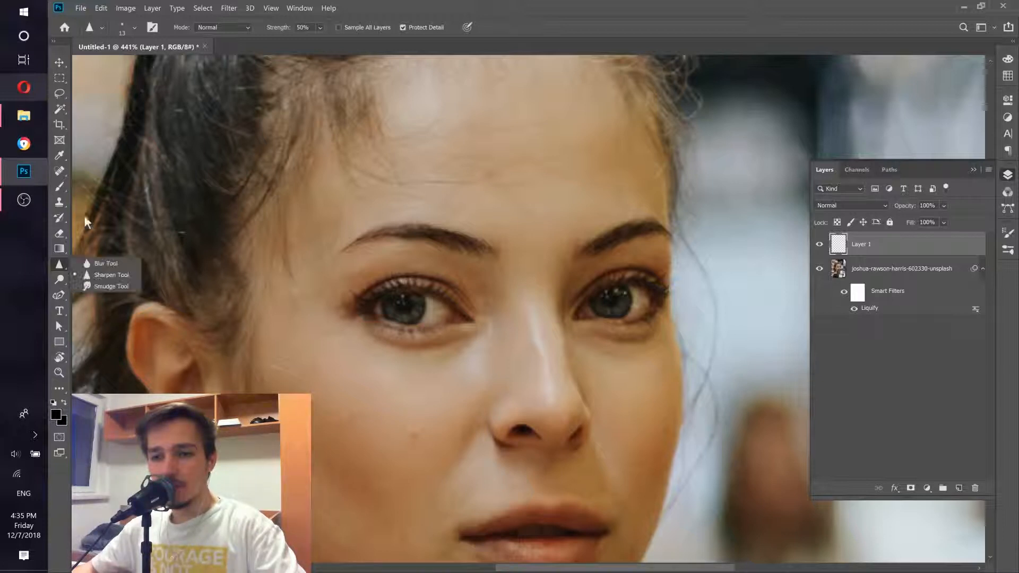
left_click(106, 276)
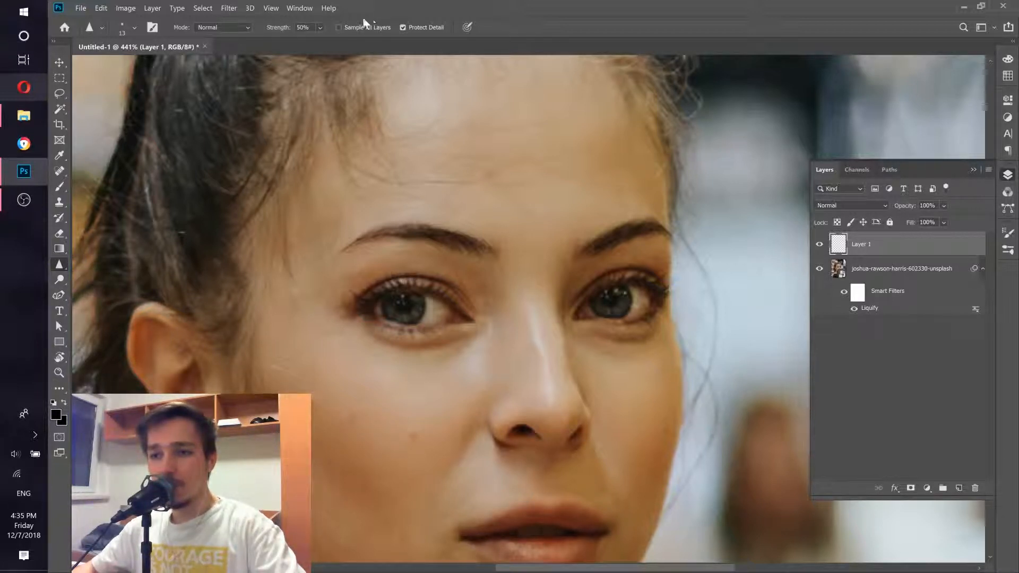
left_click(338, 27)
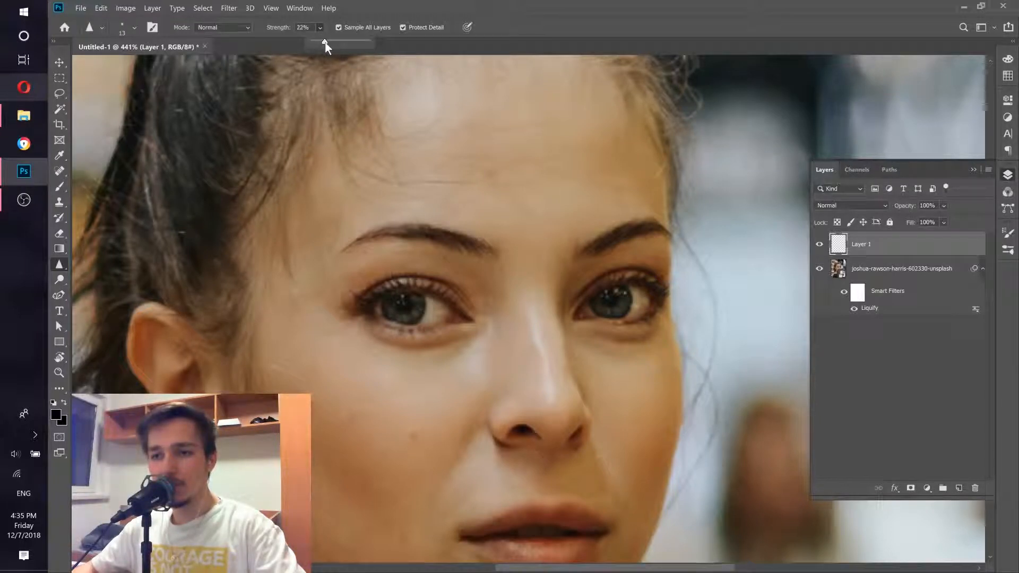
left_click(323, 42)
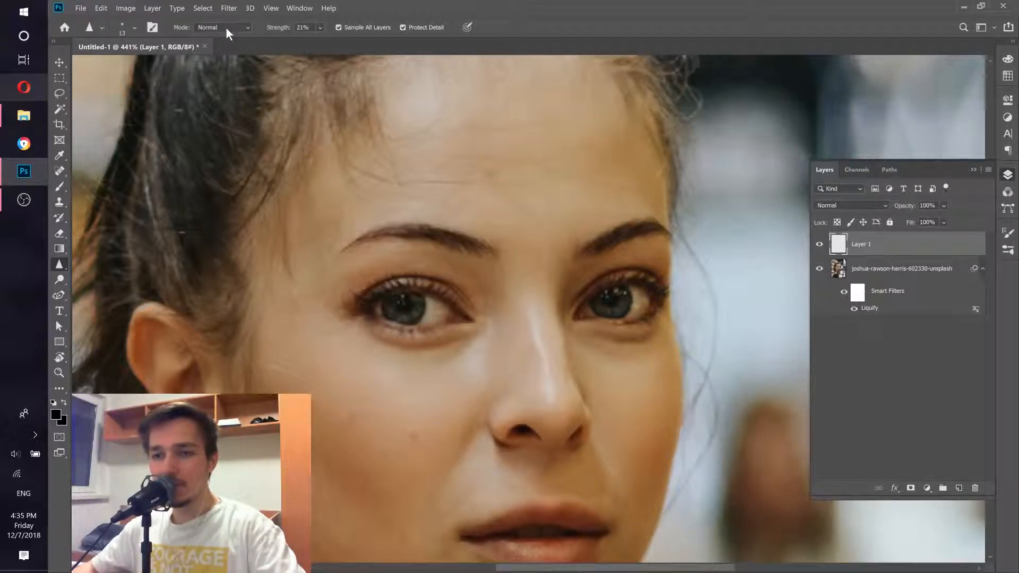
Step: Sharpen the left eye in the photo on the new layer with a stroke across it
scroll(405, 295, "up", 3)
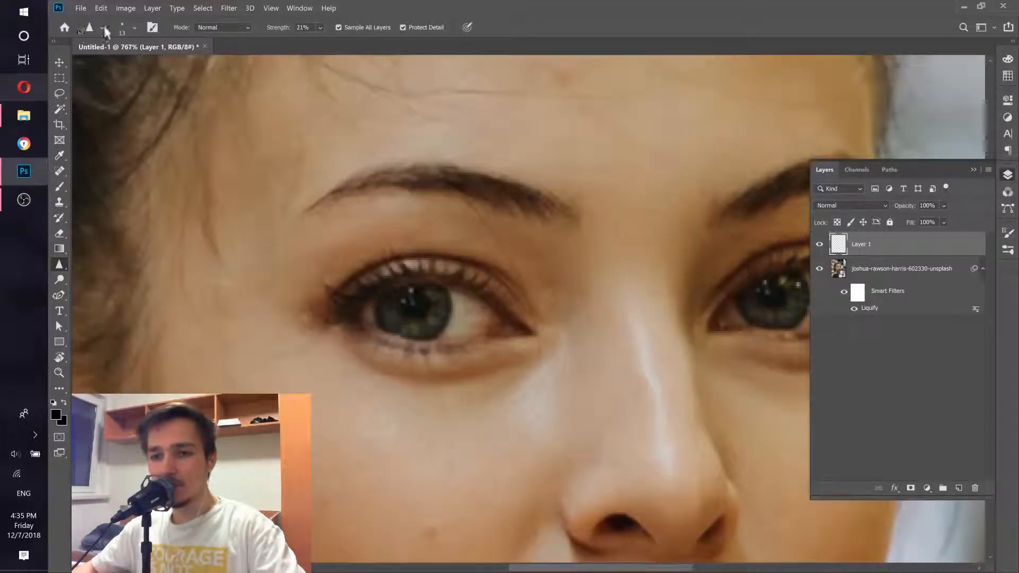
left_click(135, 29)
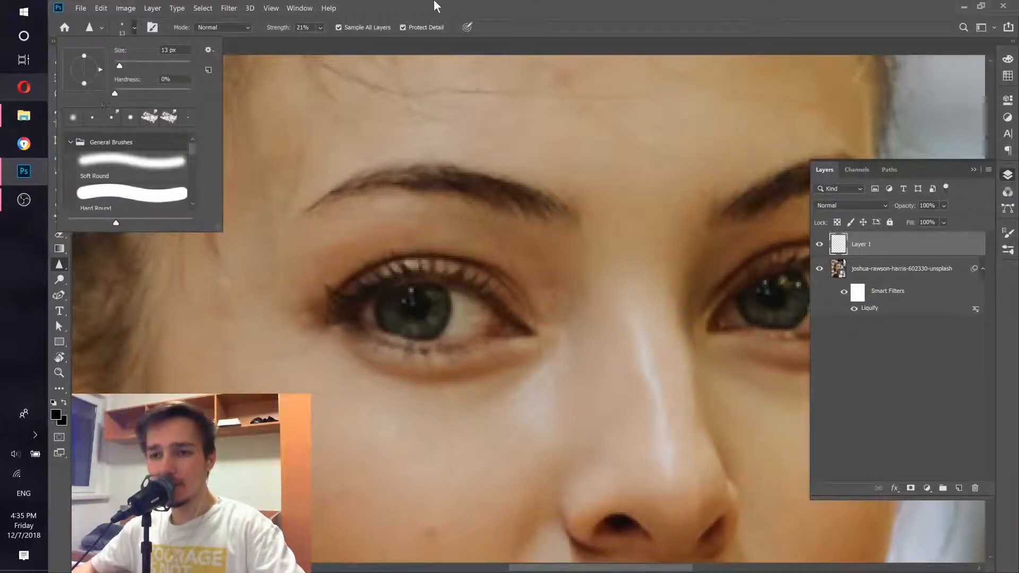
left_click(436, 5)
scroll(408, 307, "up", 2)
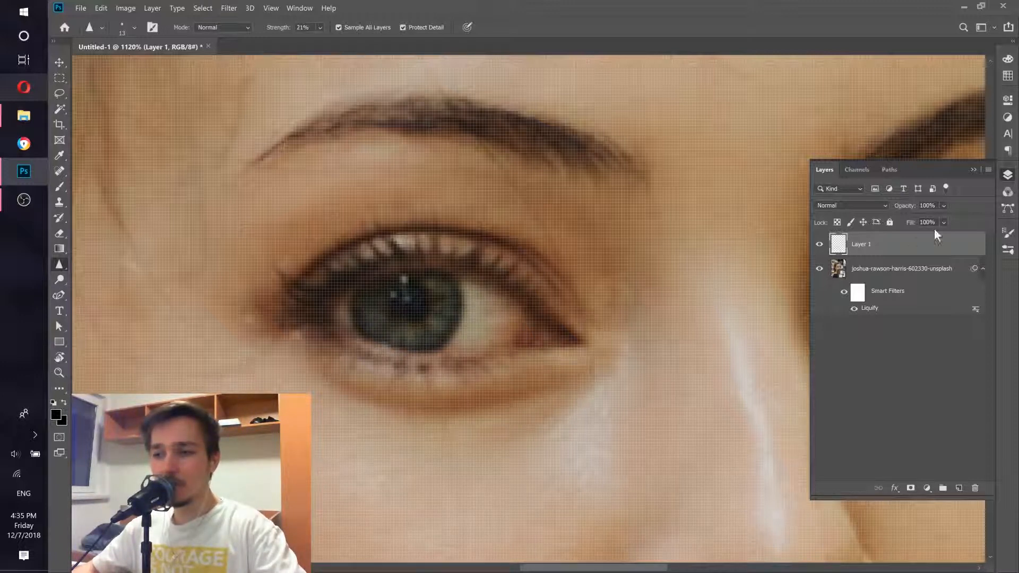
left_click(901, 269)
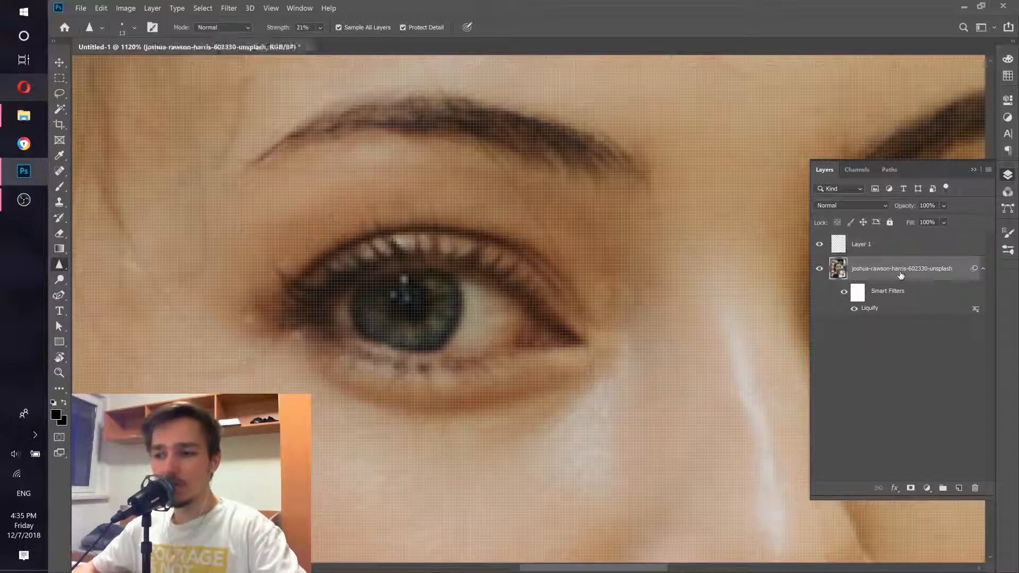
left_click(920, 252)
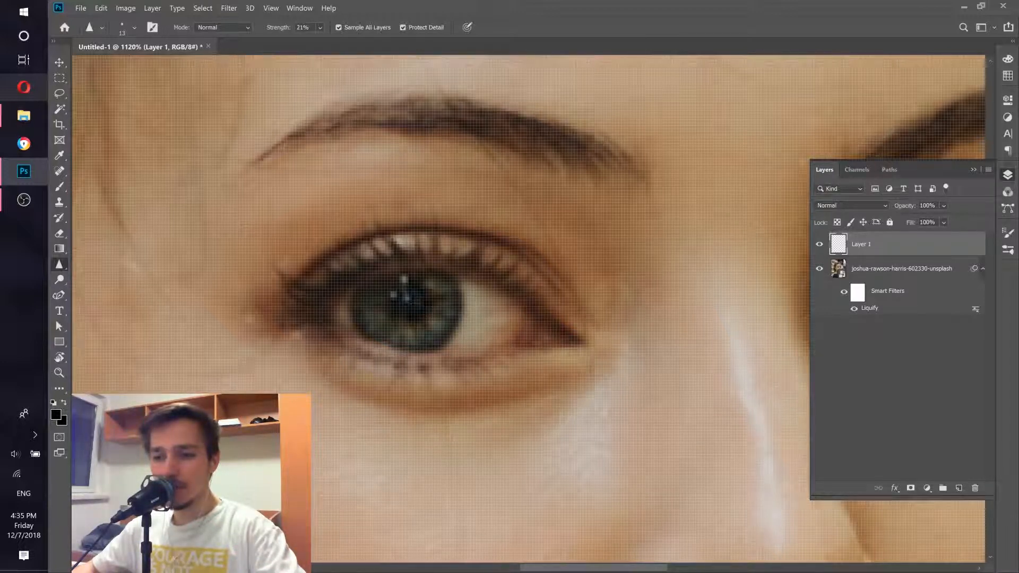
left_click_drag(599, 300, 267, 315)
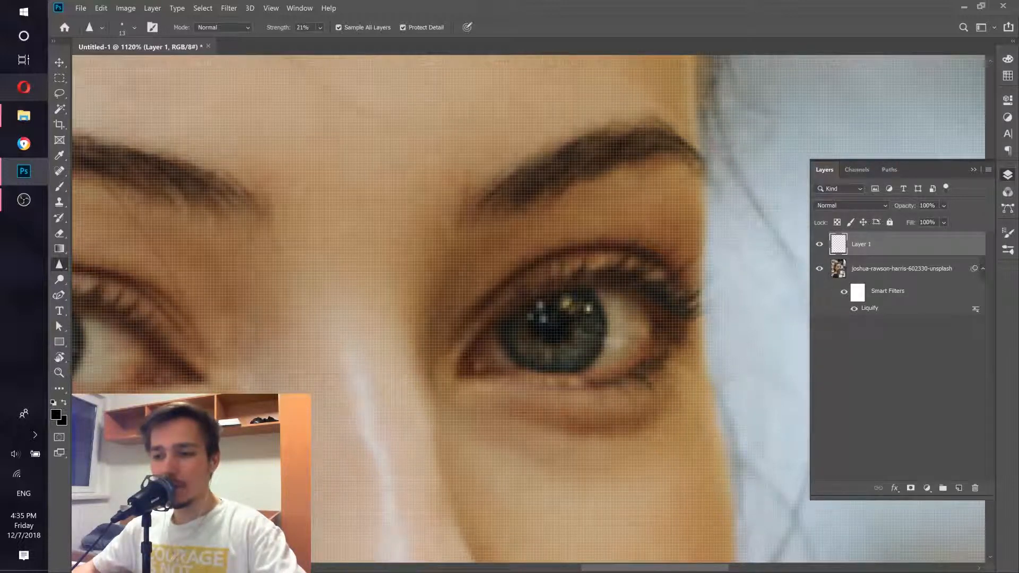
Step: Toggle the new layer's visibility to compare the eyes before and after sharpening
scroll(471, 234, "down", 6)
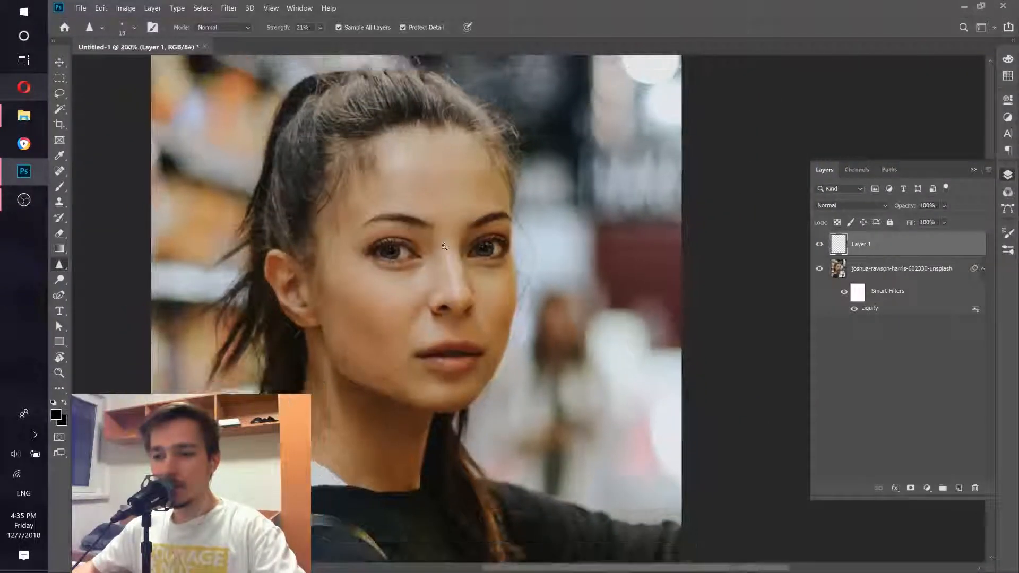
left_click(819, 245)
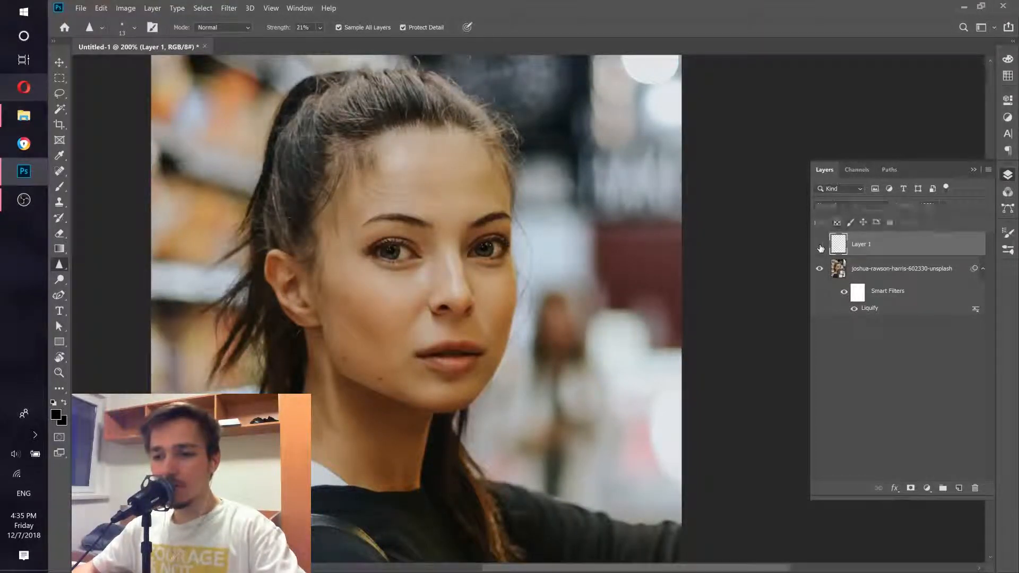
left_click(819, 245)
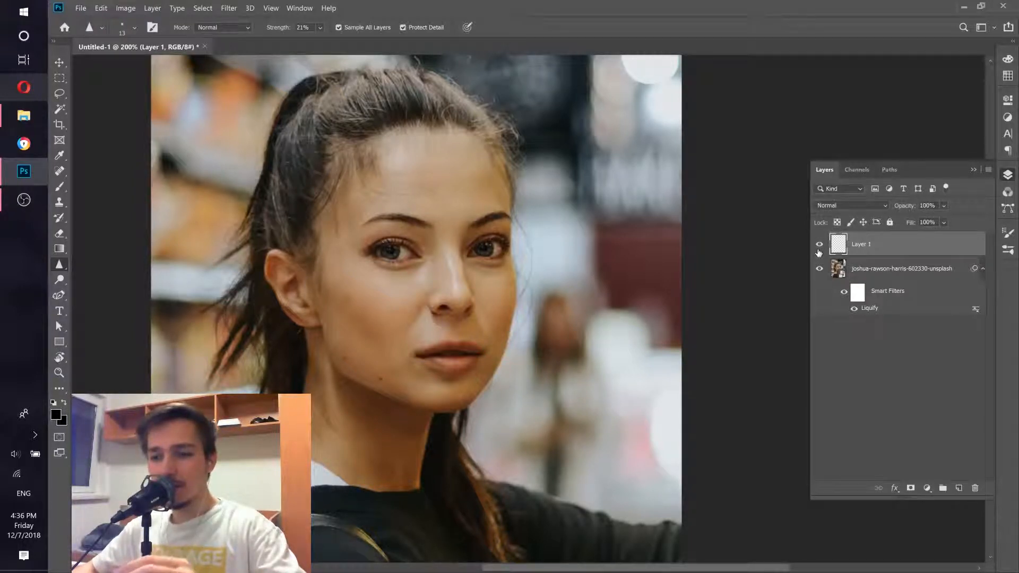
left_click(819, 247)
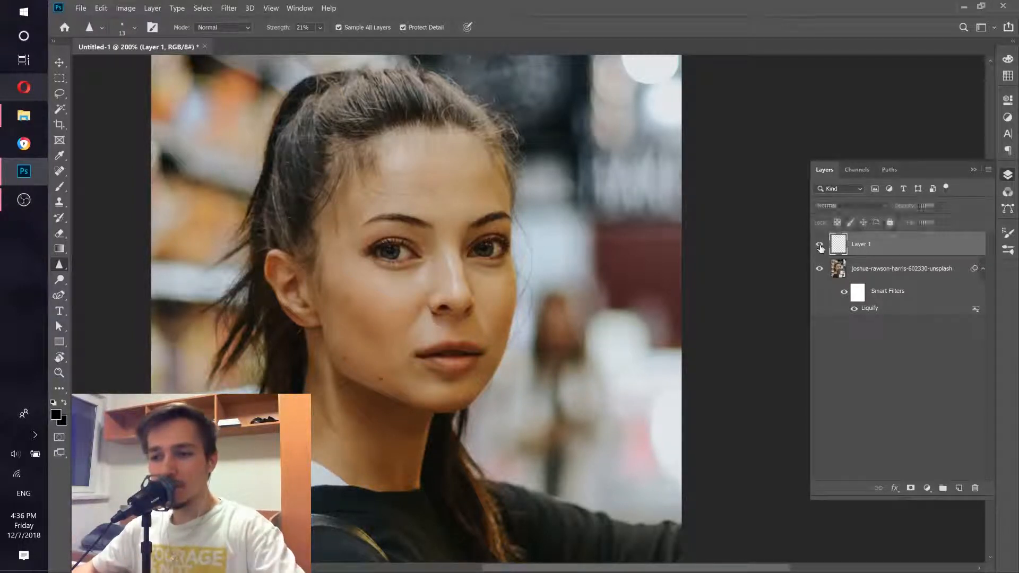
left_click(819, 247)
Step: Sharpen across the left eye once more on the new layer
scroll(402, 248, "up", 5)
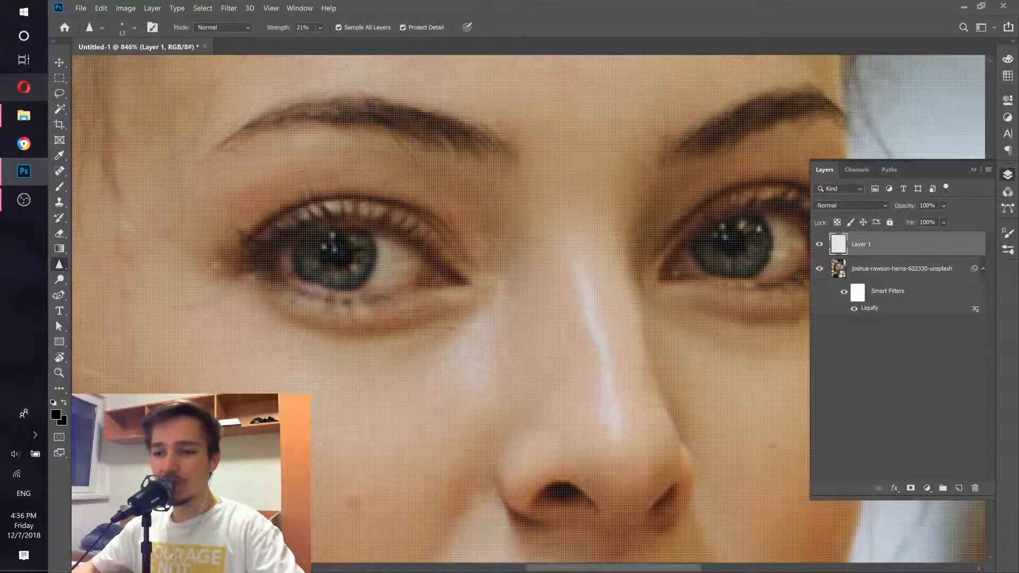
left_click_drag(474, 267, 333, 289)
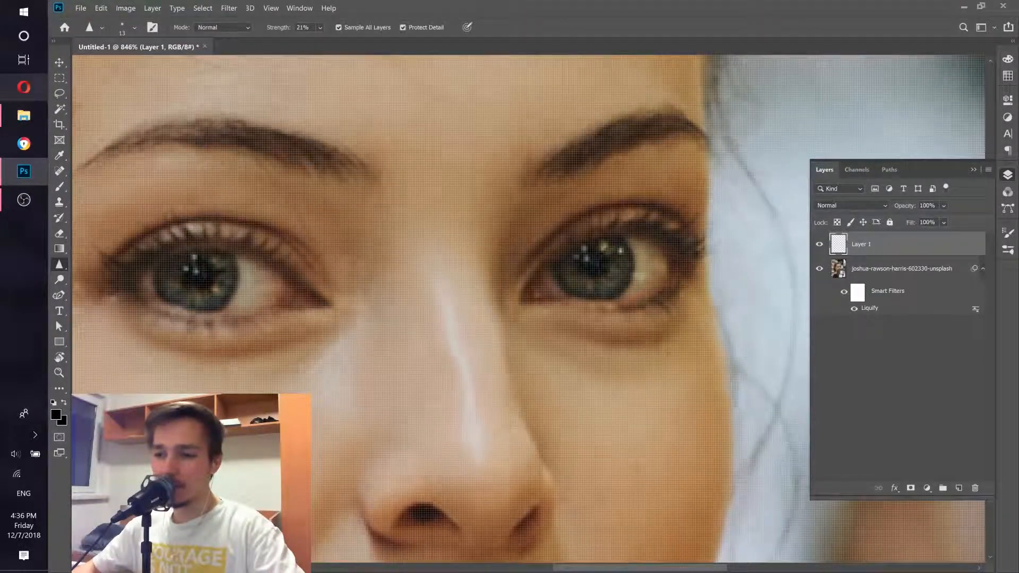
key("ctrl+0")
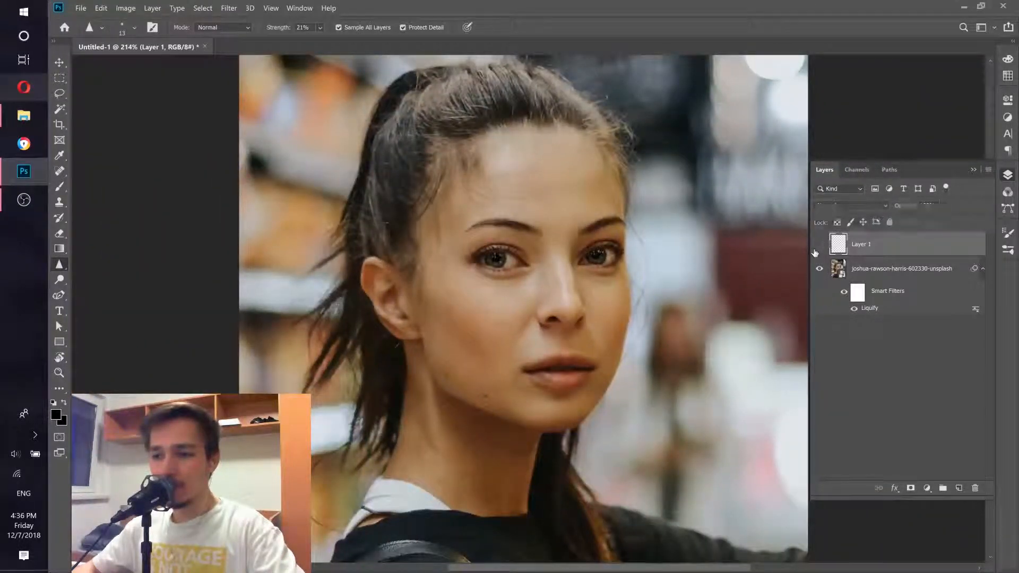
key("ctrl+0")
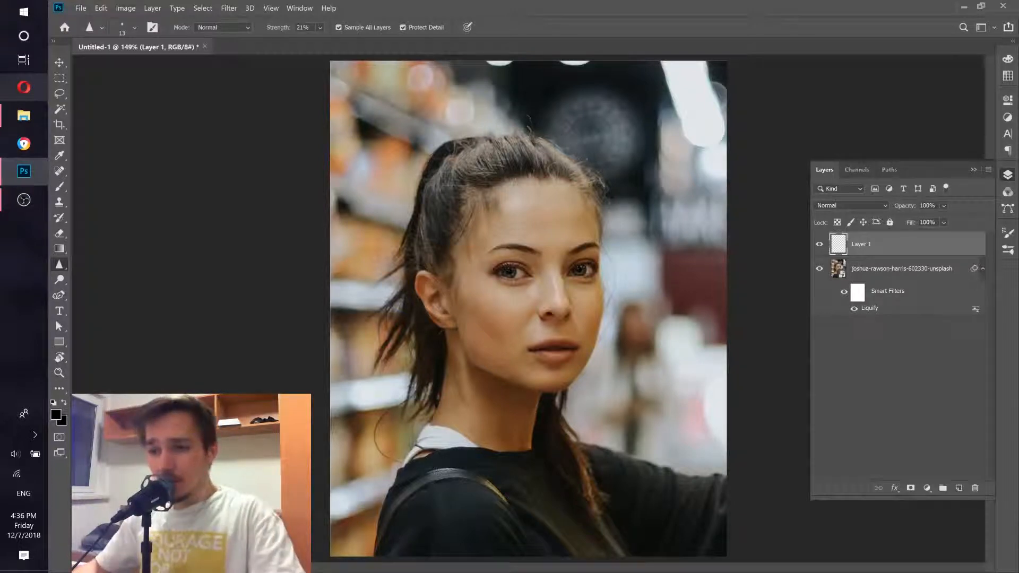
left_click(557, 263, "ctrl")
left_click(551, 277, "ctrl")
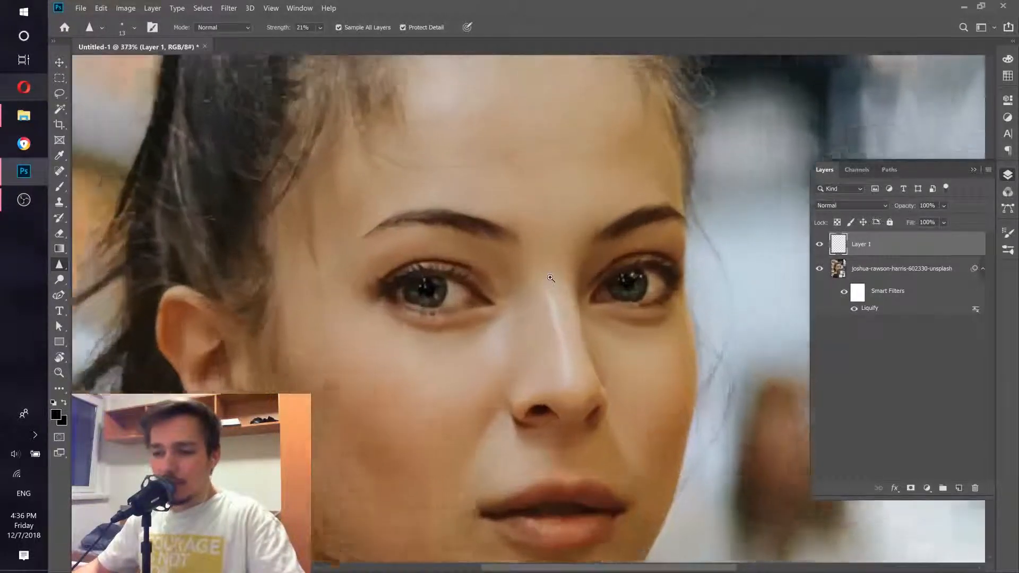
left_click(550, 277, "ctrl")
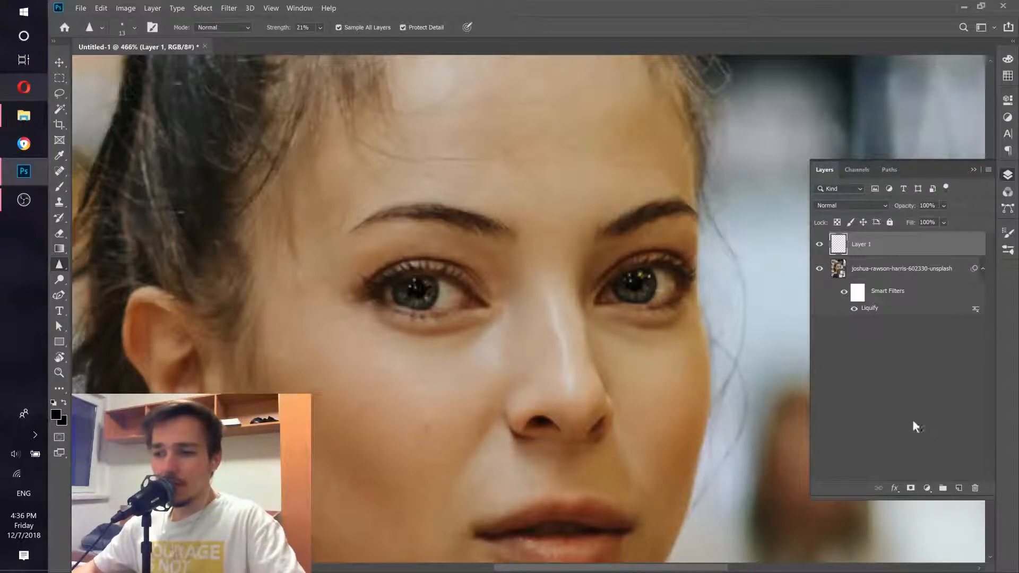
Step: Add a second empty layer and choose the Brush tool for painting on it
left_click(958, 488)
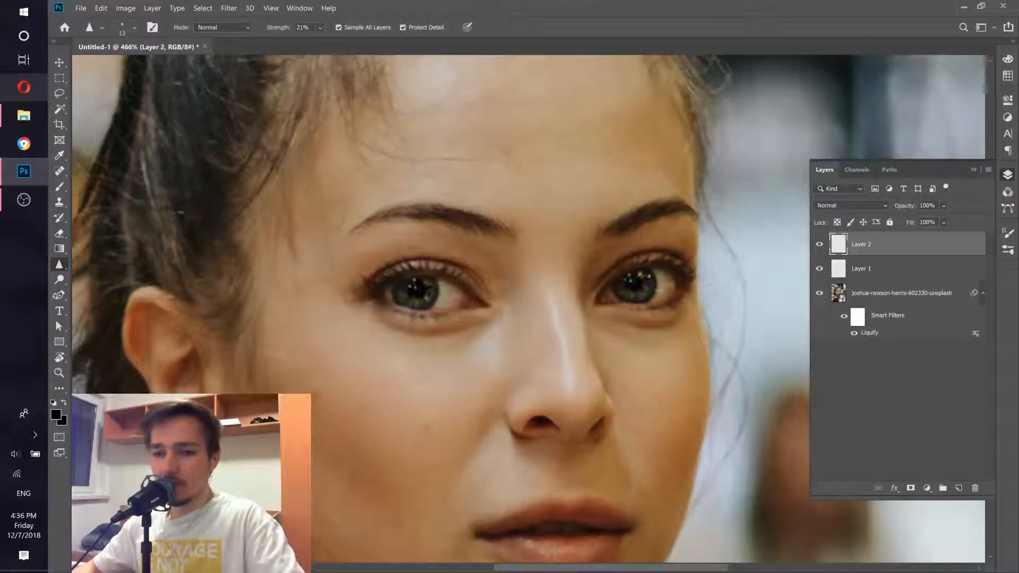
left_click(62, 188)
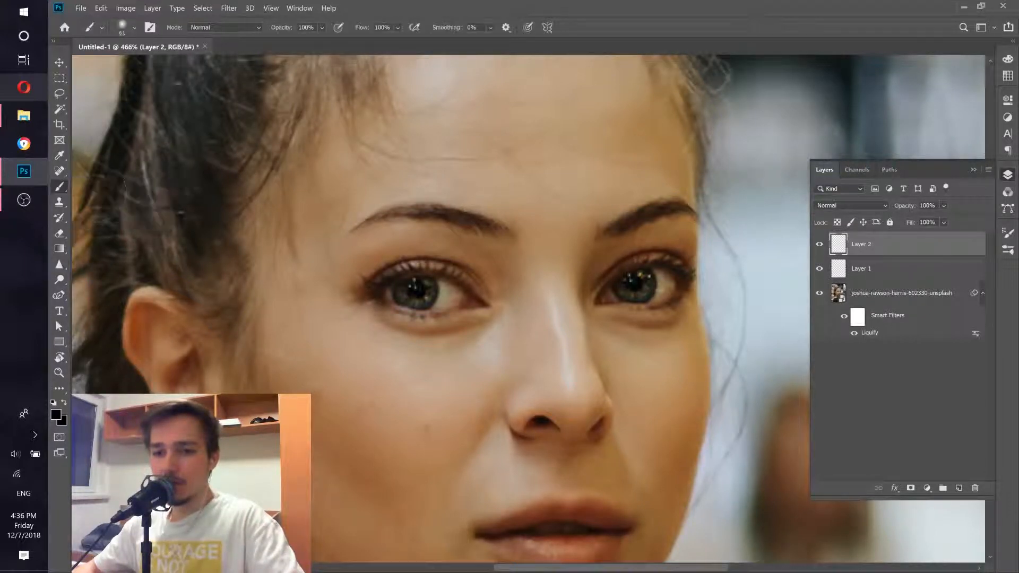
right_click(65, 190)
left_click(91, 188)
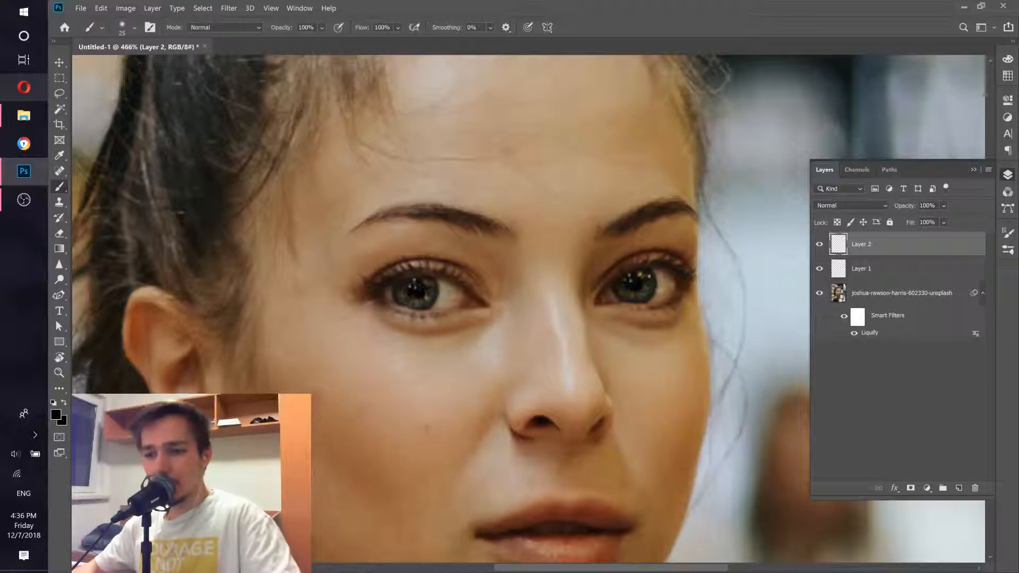
scroll(415, 291, "up", 5)
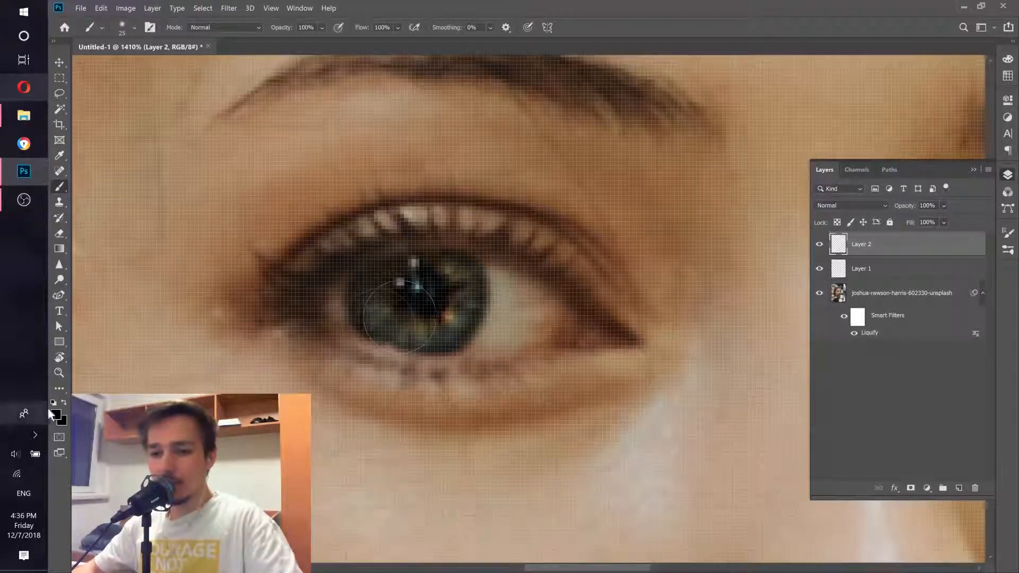
Step: Set the foreground colour to cyan, hex 00eaff
left_click(53, 414)
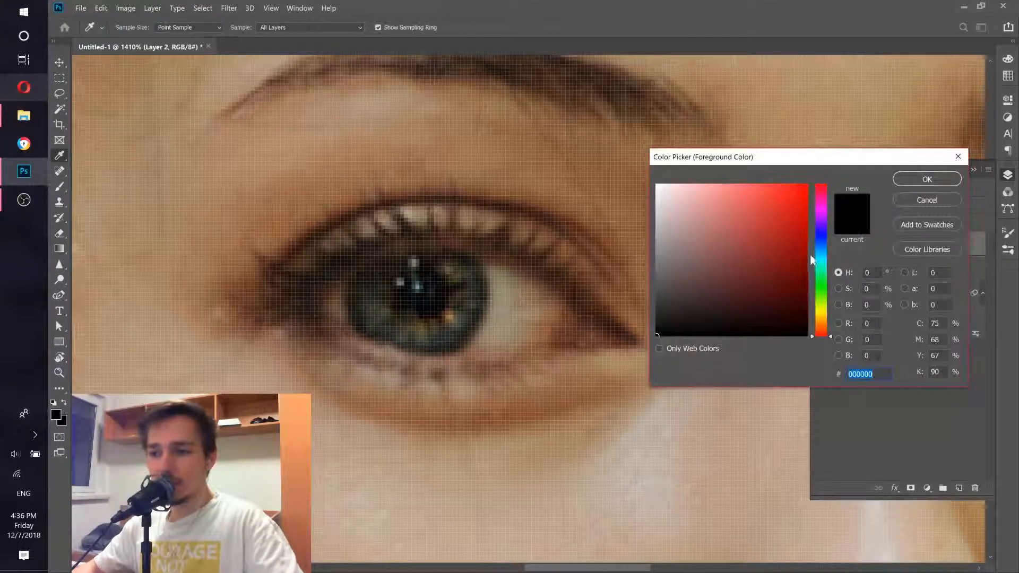
left_click(820, 258)
left_click(806, 185)
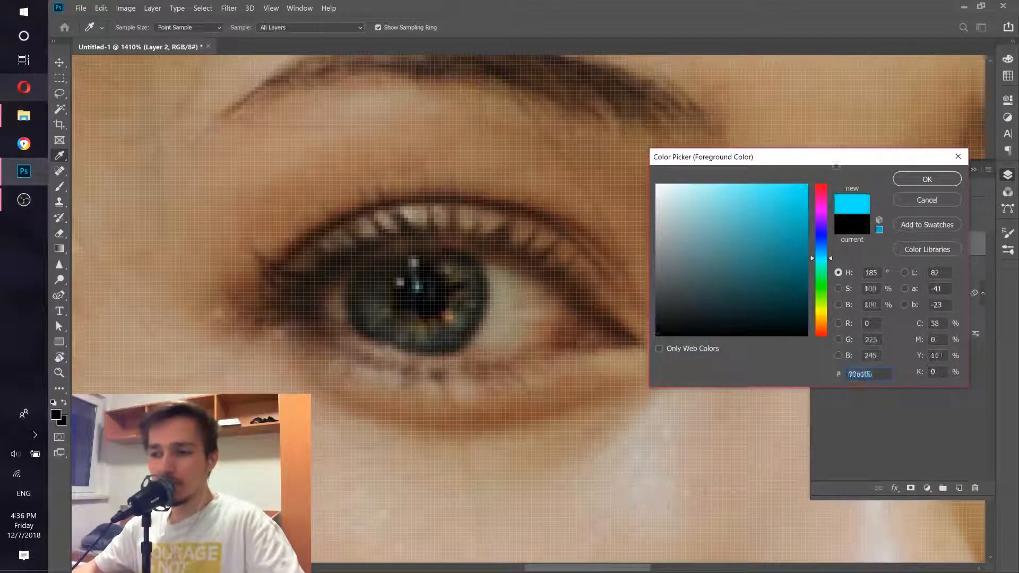
left_click(926, 179)
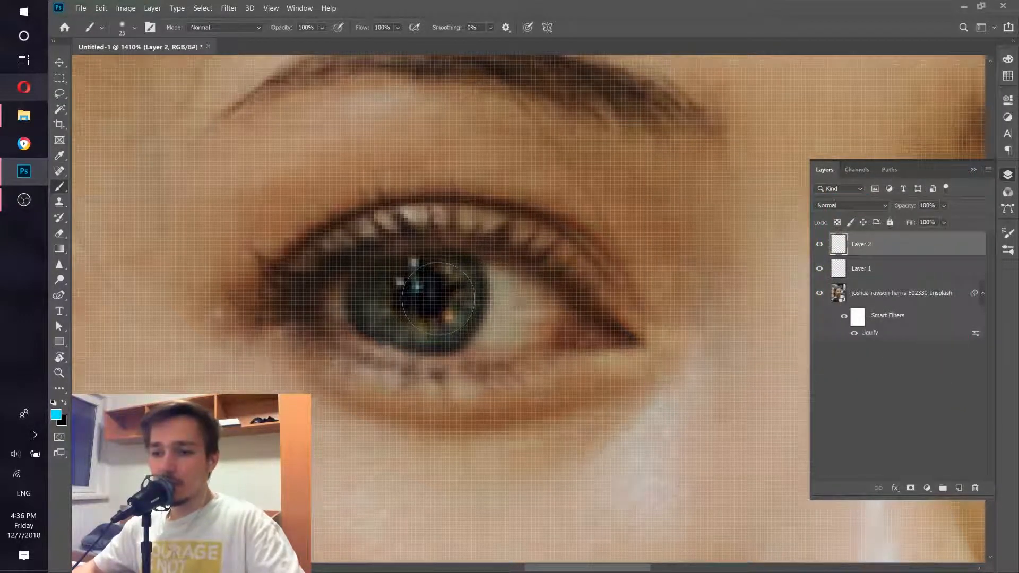
Step: Paint cyan over the iris of the left eye in the photo
left_click(436, 299)
left_click(413, 313)
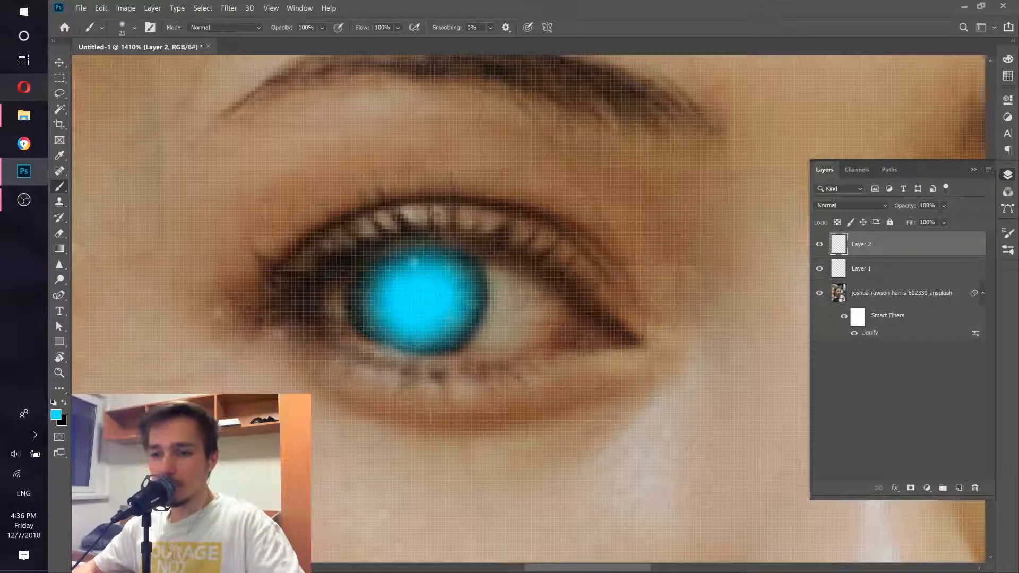
scroll(533, 287, "down", 5)
left_click_drag(619, 292, 366, 298)
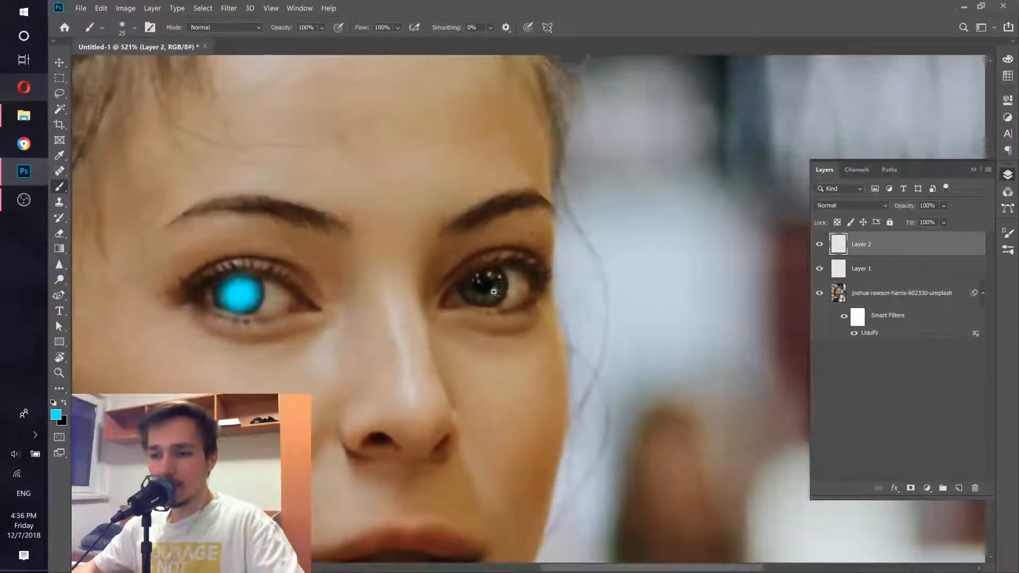
Step: Paint cyan over the iris of the right eye in the photo
scroll(494, 292, "up", 2)
left_click(489, 285)
left_click(479, 291)
left_click(468, 289)
left_click(484, 271)
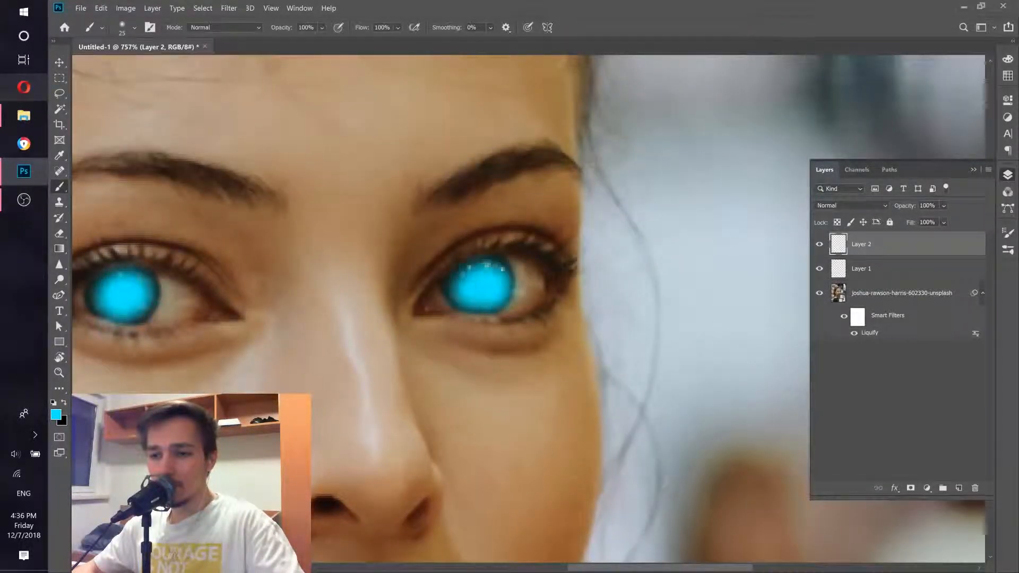
Step: Set the cyan paint layer's blend mode to Multiply
scroll(454, 284, "down", 6)
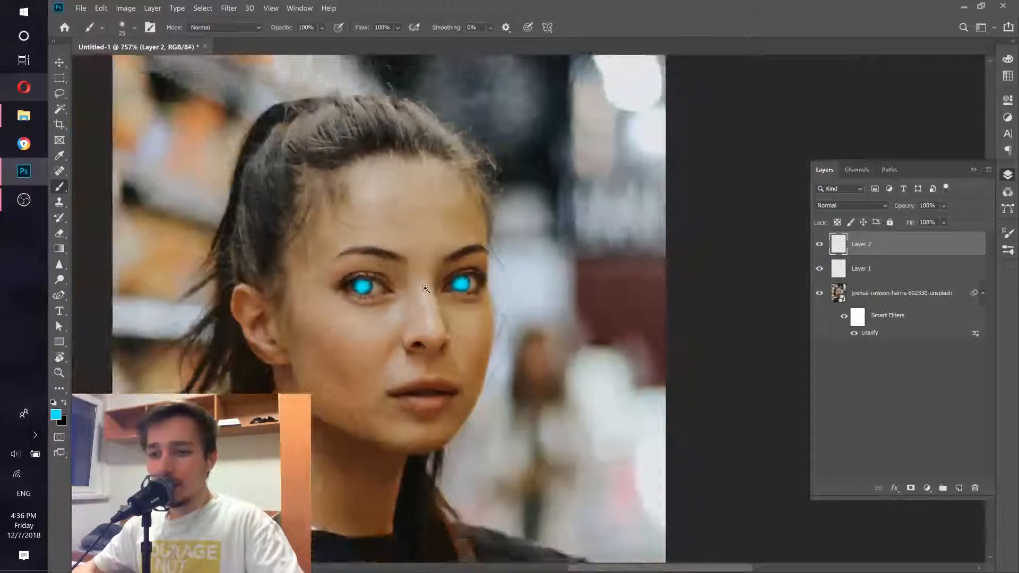
left_click(843, 205)
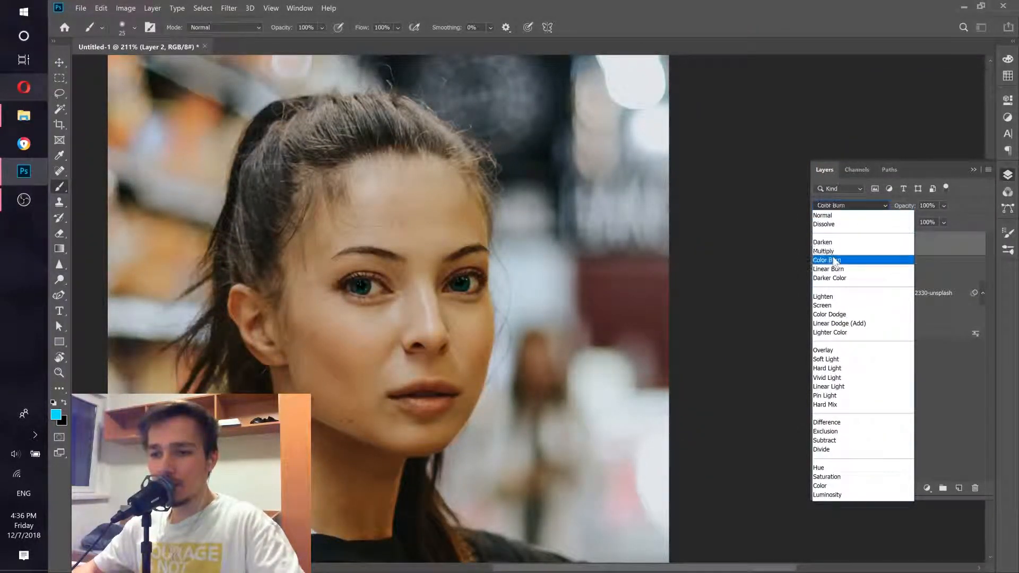
left_click(834, 251)
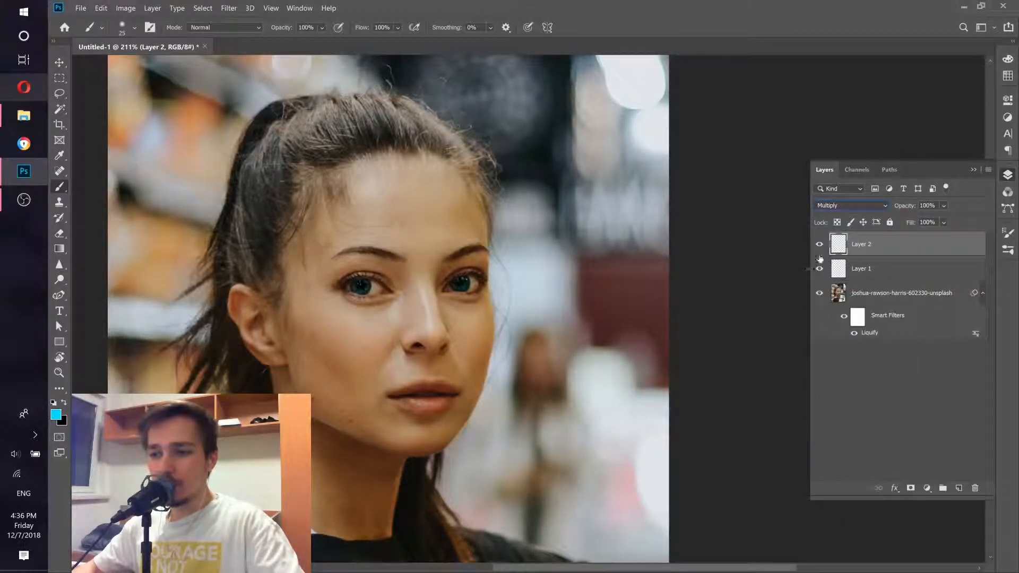
Step: Change the cyan paint layer's blend mode to Overlay
key("ctrl+0")
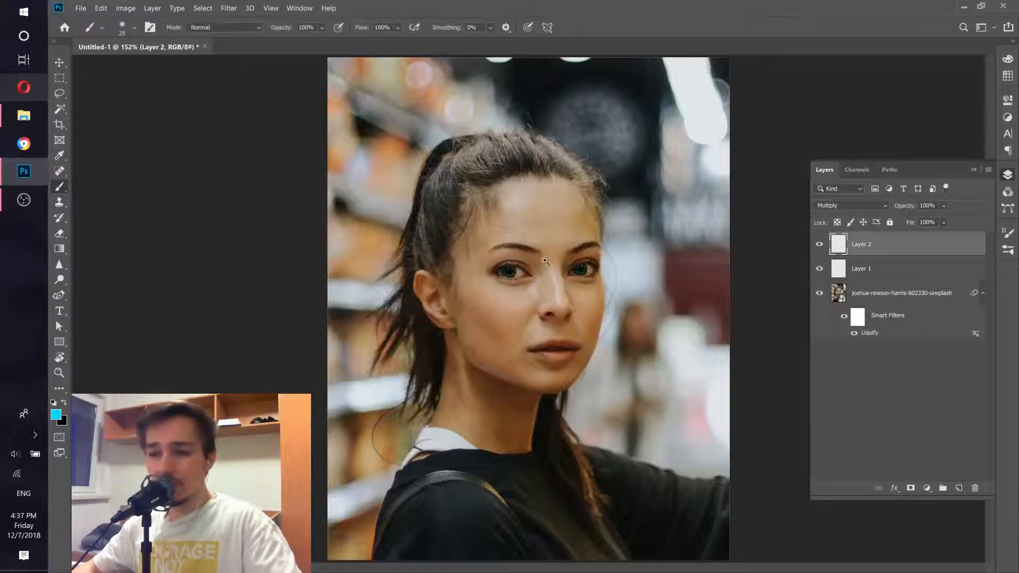
scroll(528, 259, "up", 3)
left_click(854, 207)
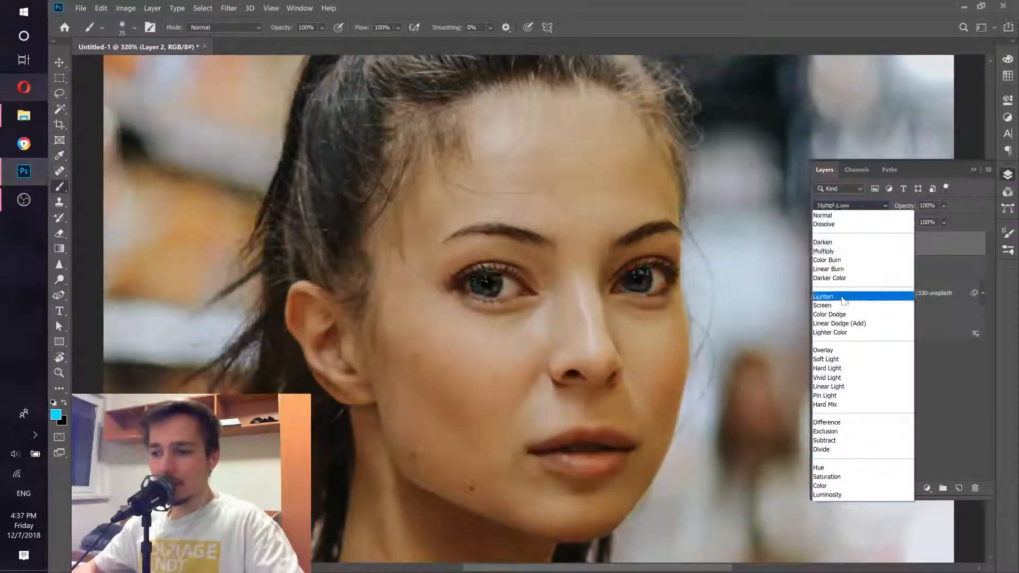
left_click(833, 351)
Step: Lower the cyan paint layer's opacity to 26%
scroll(635, 240, "down", 3)
scroll(634, 241, "up", 2)
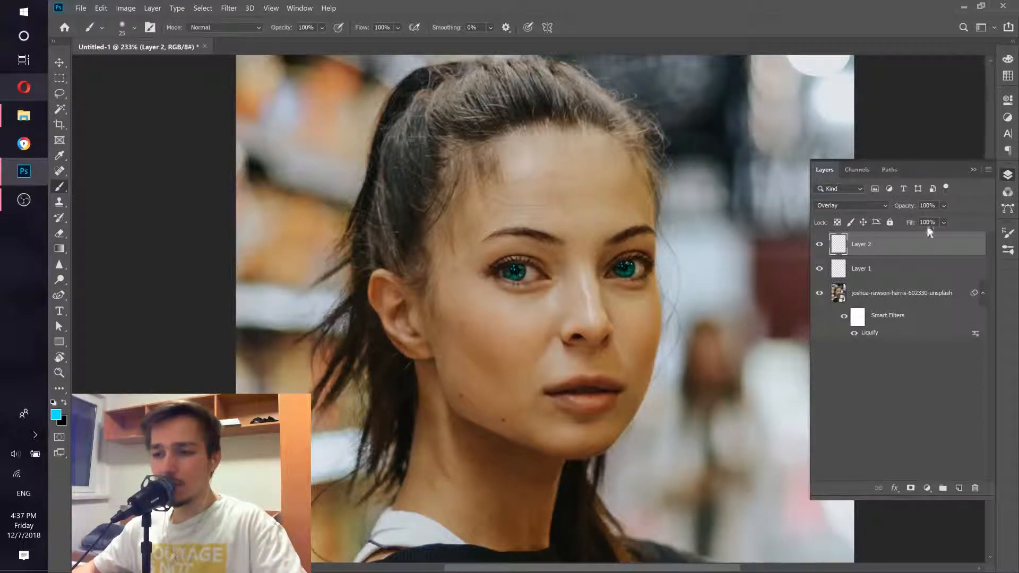
left_click(944, 207)
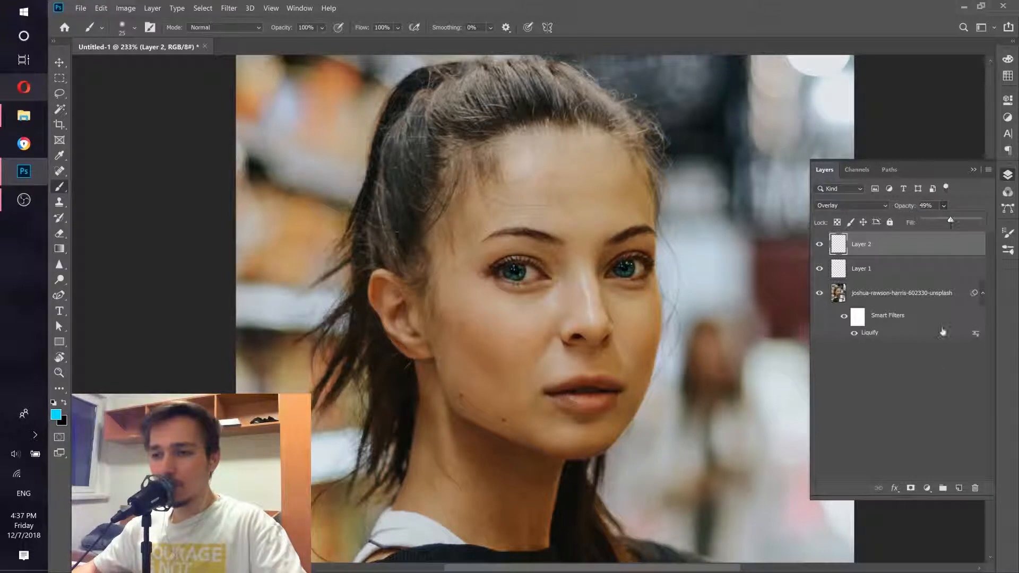
left_click(937, 374)
left_click_drag(561, 310, 545, 314)
left_click_drag(554, 274, 576, 265)
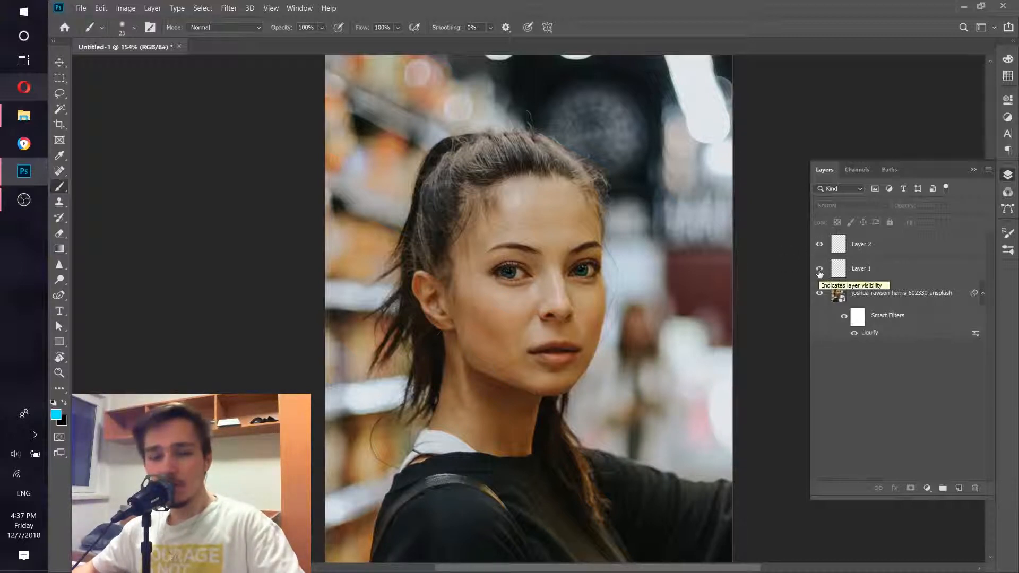
left_click(861, 248)
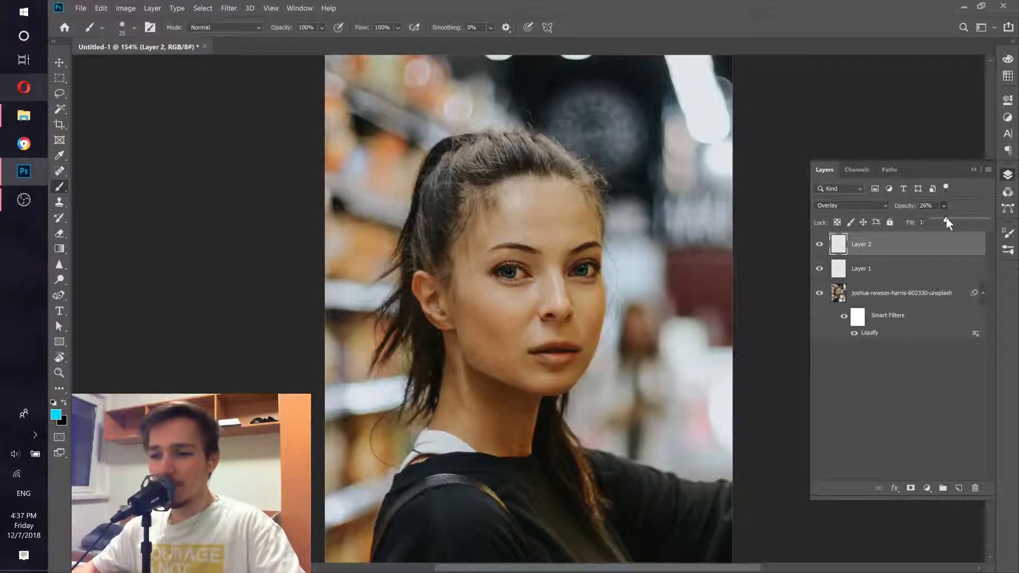
Step: Select Layer 2, Layer 1 and the photo layer and merge them into a single layer
left_click(884, 400)
left_click(884, 399)
left_click_drag(530, 283, 525, 284)
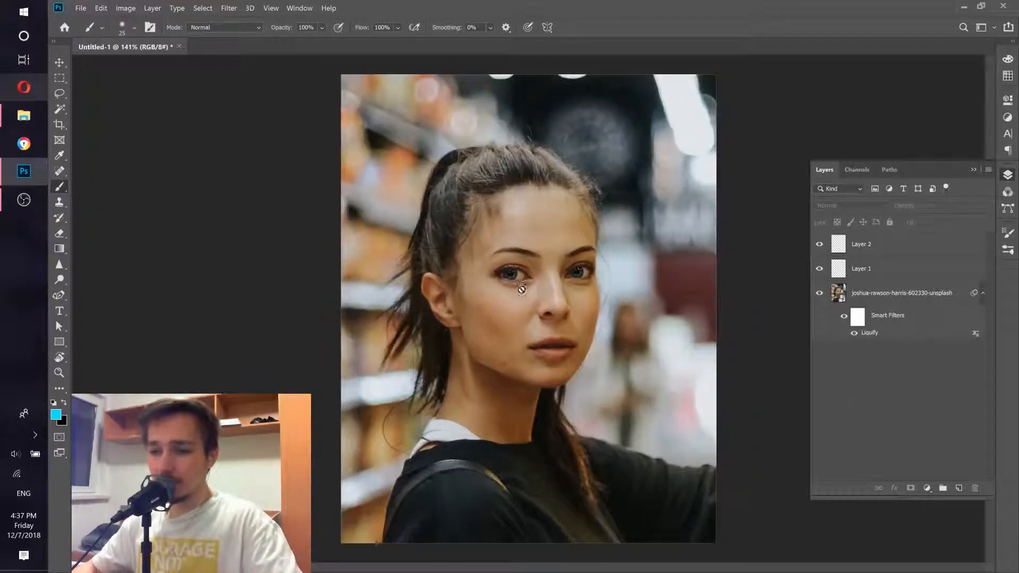
left_click(916, 248)
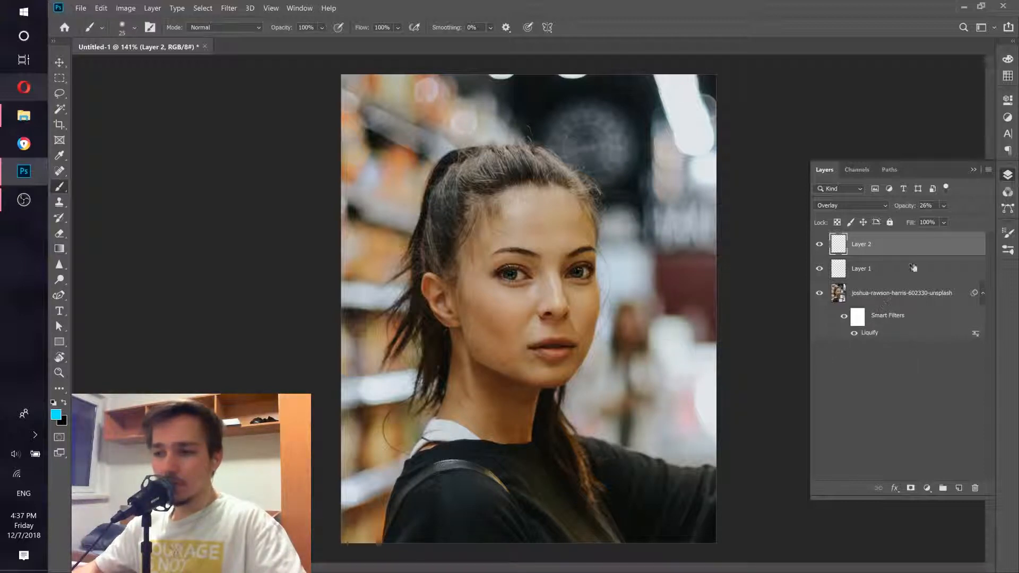
left_click(935, 294, "shift")
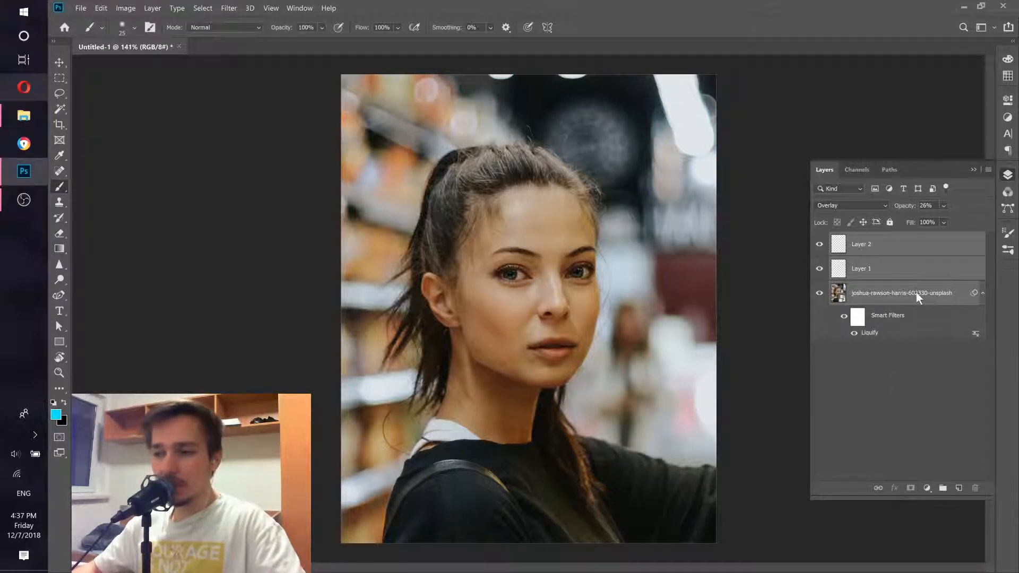
right_click(916, 292)
left_click(794, 192)
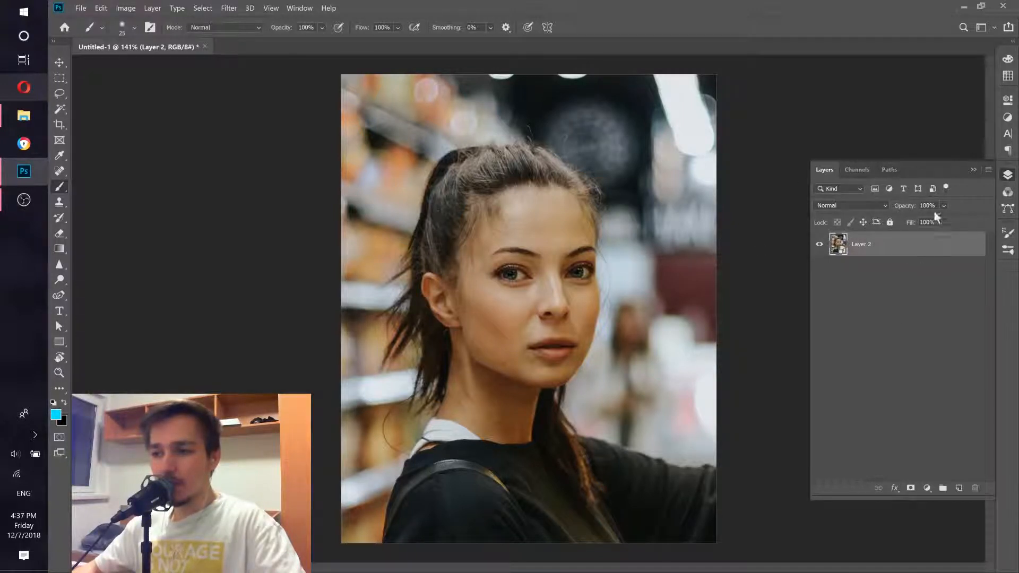
Step: Open the Camera Raw Filter and set Temperature +10, Tint -8, Exposure +0.35 and Contrast +13
left_click(228, 8)
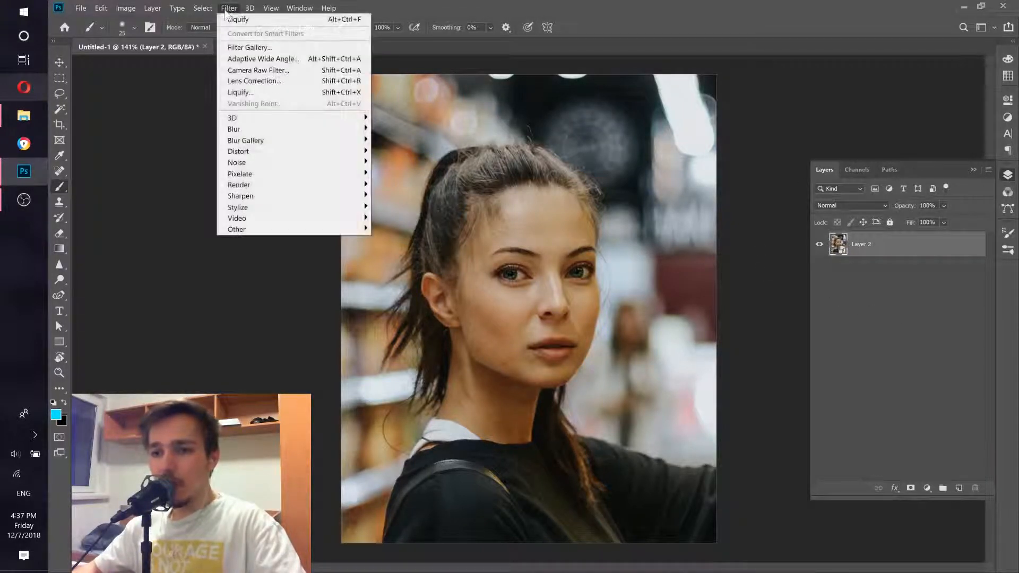
left_click(33, 203)
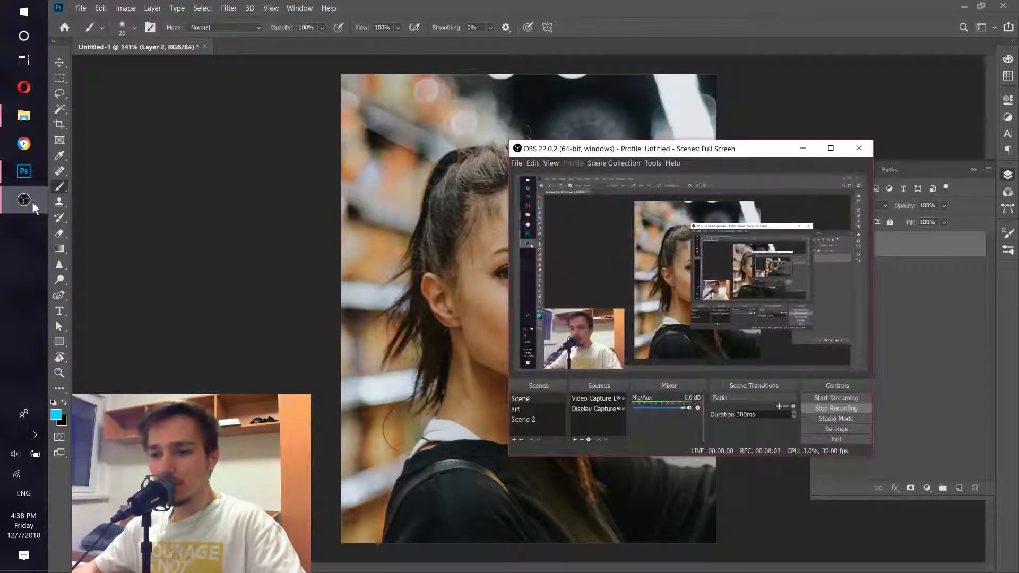
left_click(32, 202)
left_click(229, 8)
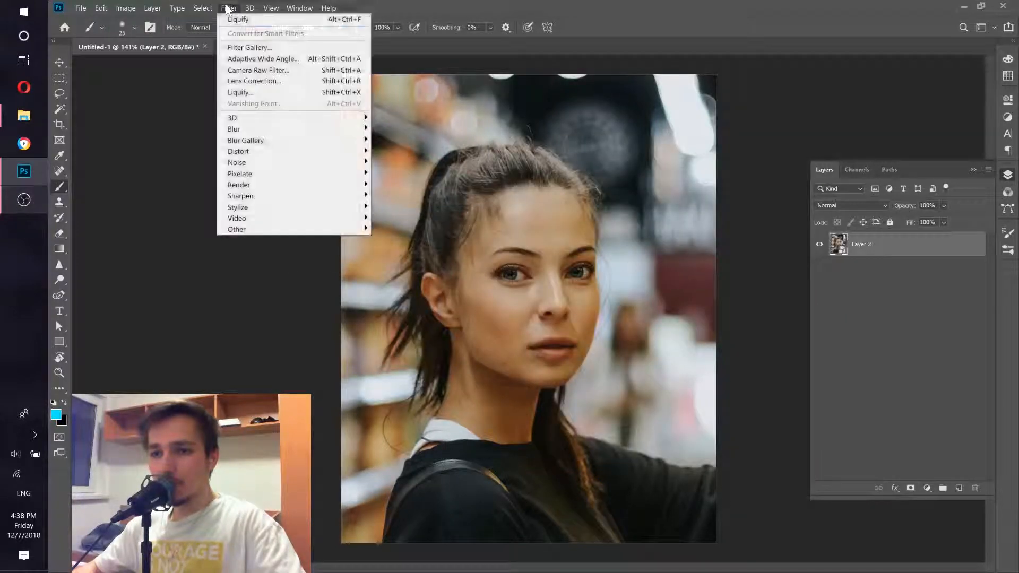
left_click(254, 70)
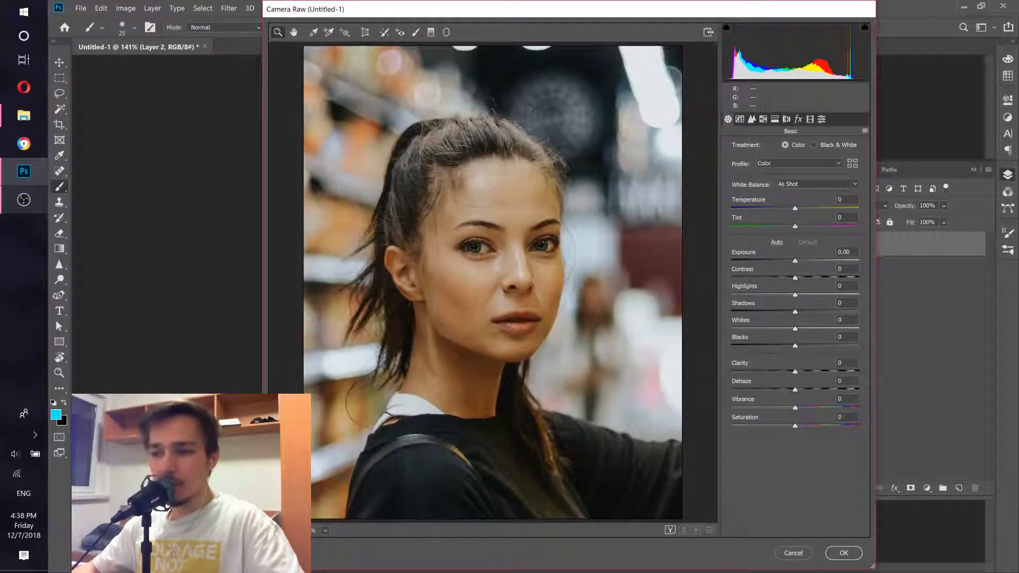
left_click_drag(796, 208, 789, 230)
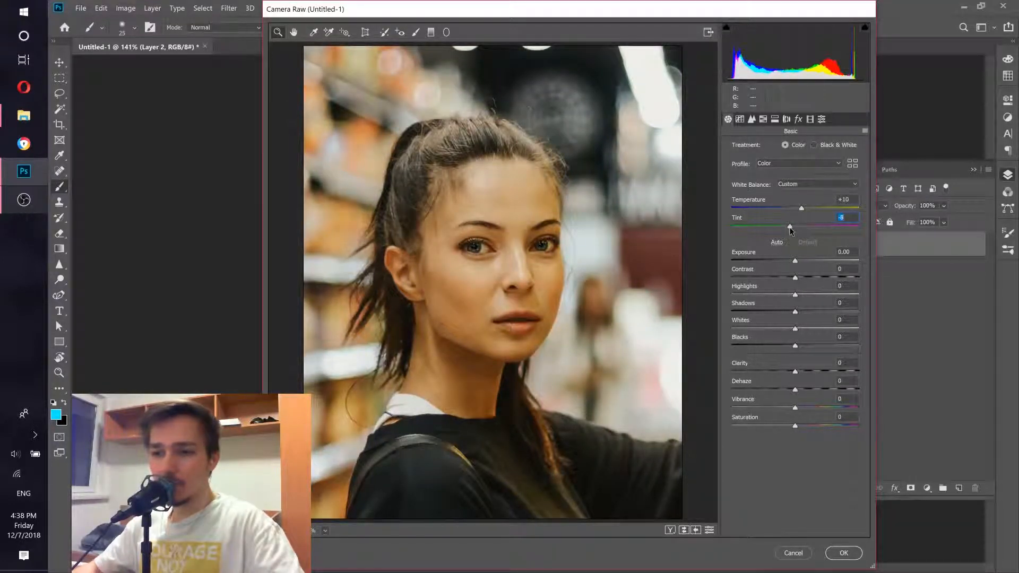
mouse_move(794, 262)
left_mouse_down()
mouse_move(785, 282)
mouse_move(756, 278)
mouse_move(803, 278)
left_mouse_up()
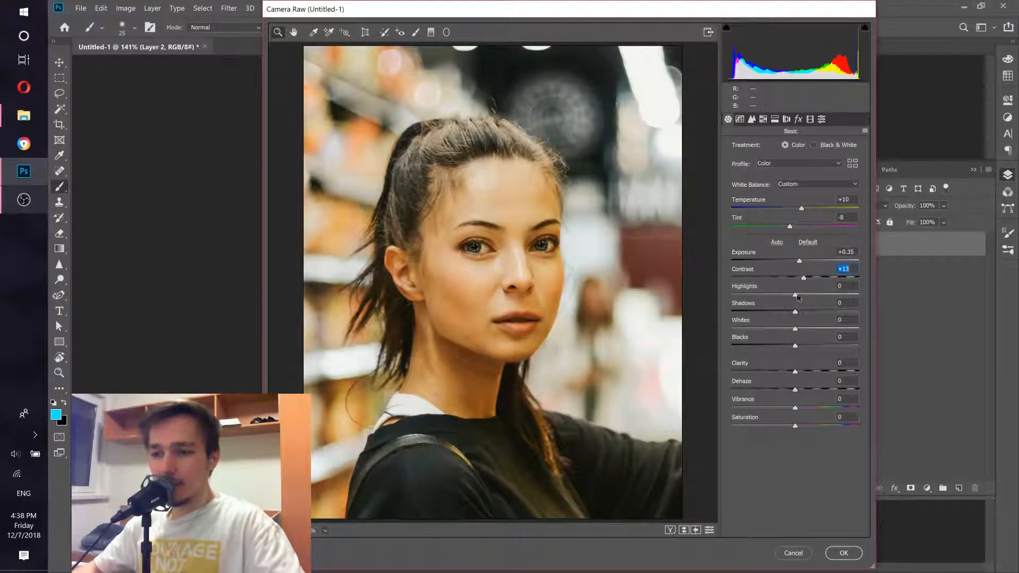
Step: Set Highlights -33, Shadows +63, Whites +24, Blacks +28 and Clarity +13 in Camera Raw
mouse_move(778, 297)
left_mouse_down()
mouse_move(763, 297)
mouse_move(810, 300)
mouse_move(754, 296)
mouse_move(772, 298)
left_mouse_up()
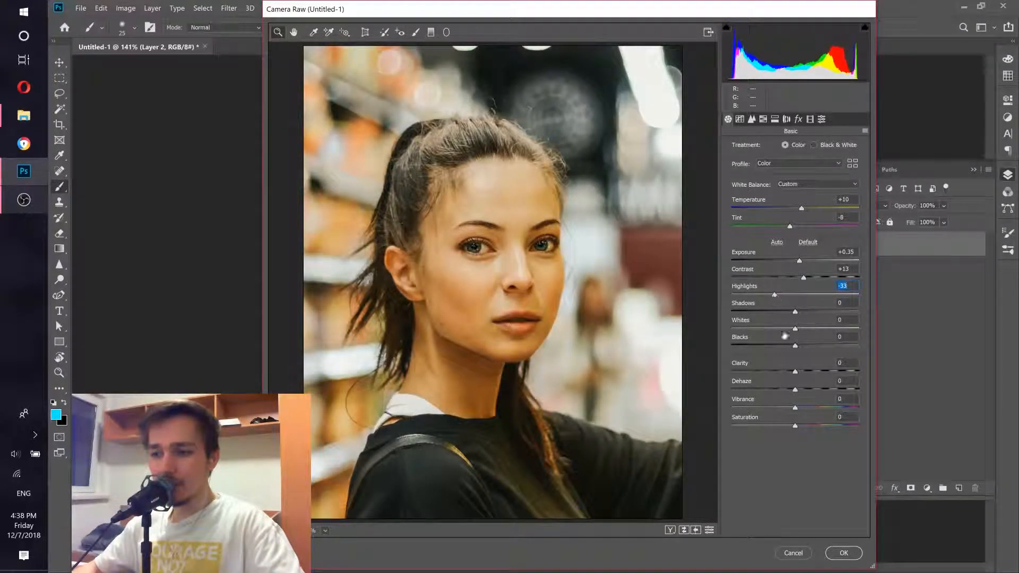
left_click_drag(794, 312, 860, 372)
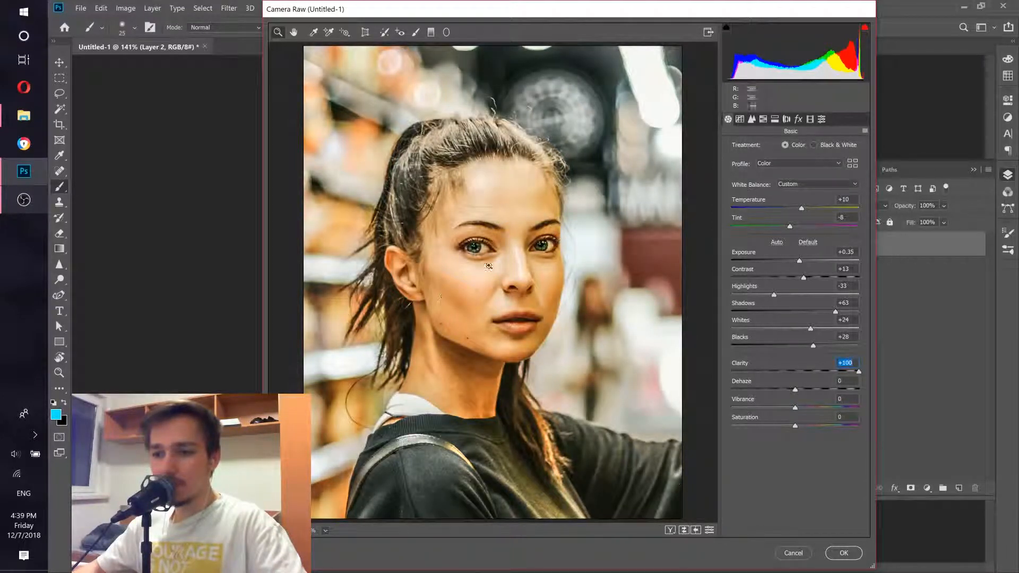
left_click_drag(837, 372, 803, 376)
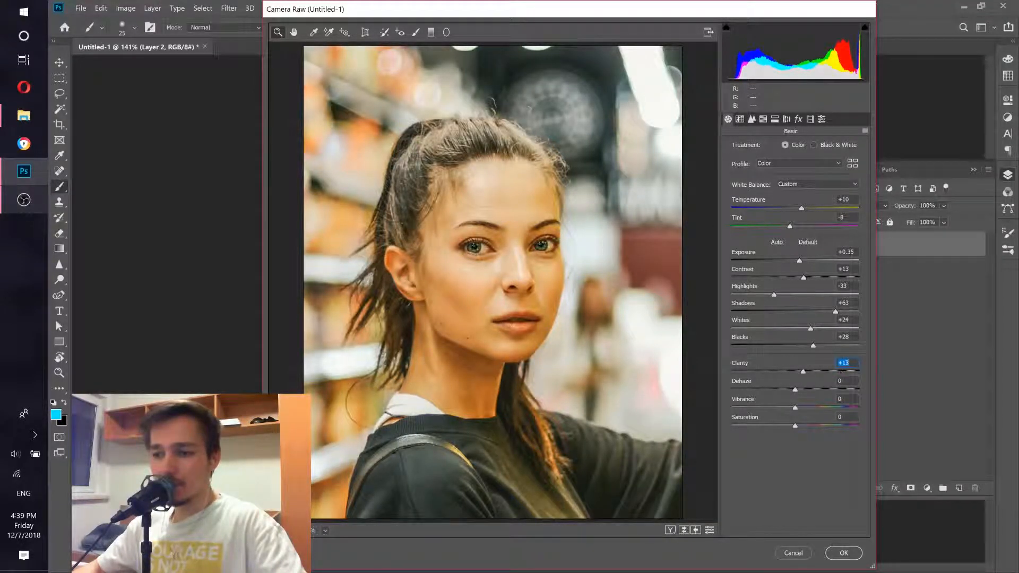
Step: Set Vibrance to +13 and apply the Camera Raw Filter
left_click_drag(798, 392, 805, 392)
double_click(806, 390)
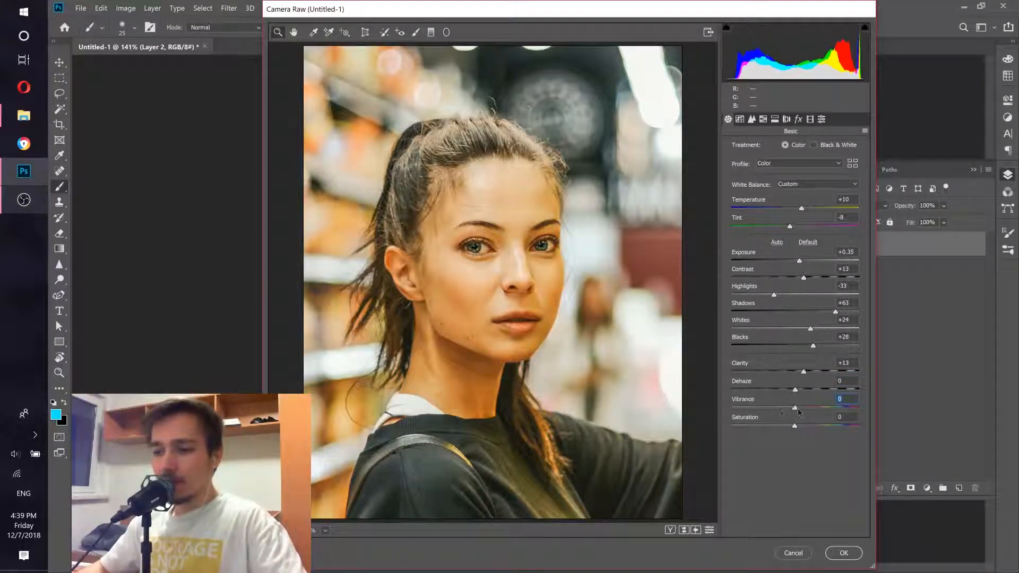
left_click_drag(795, 407, 908, 411)
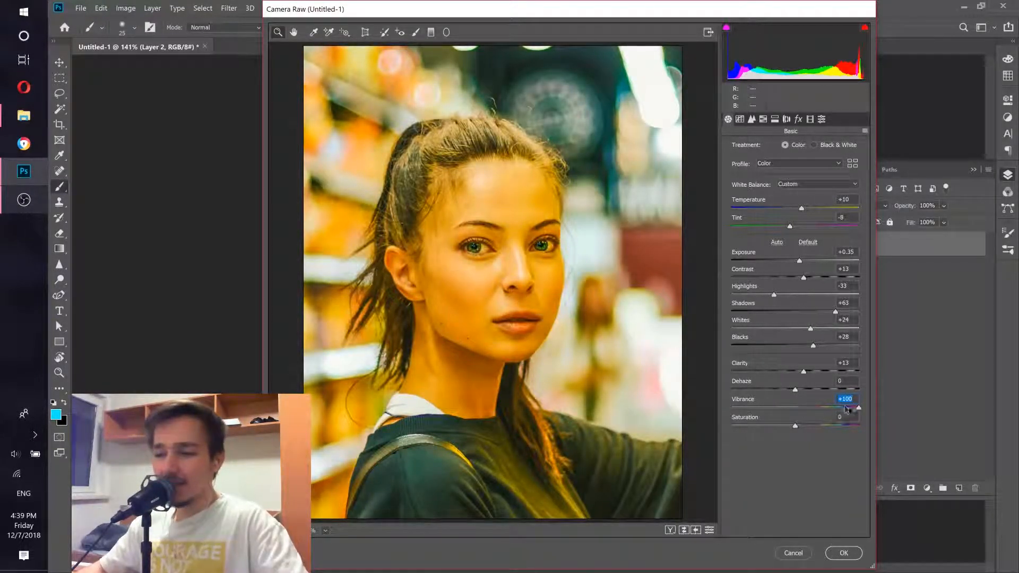
left_click_drag(856, 408, 799, 411)
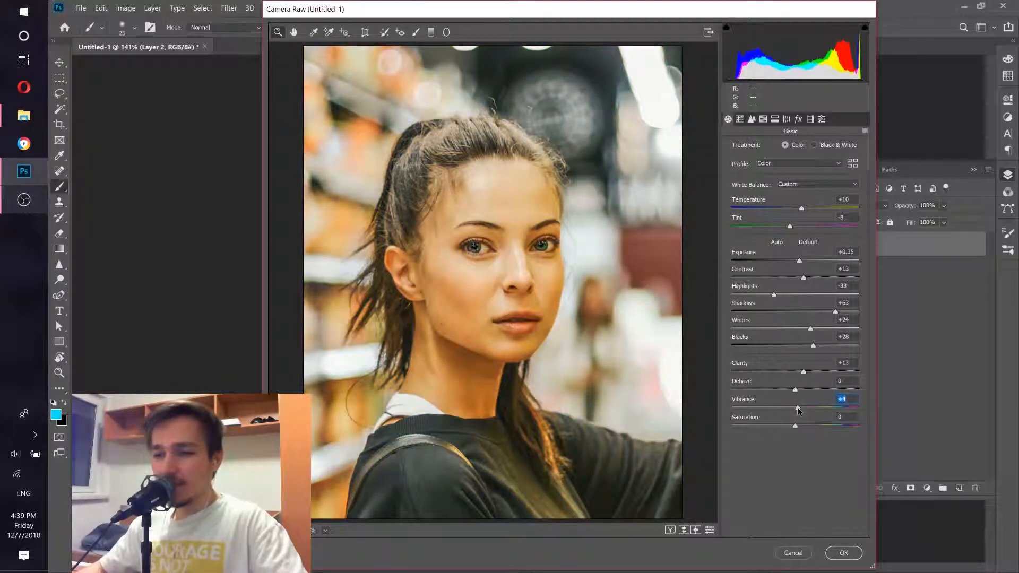
left_click(843, 553)
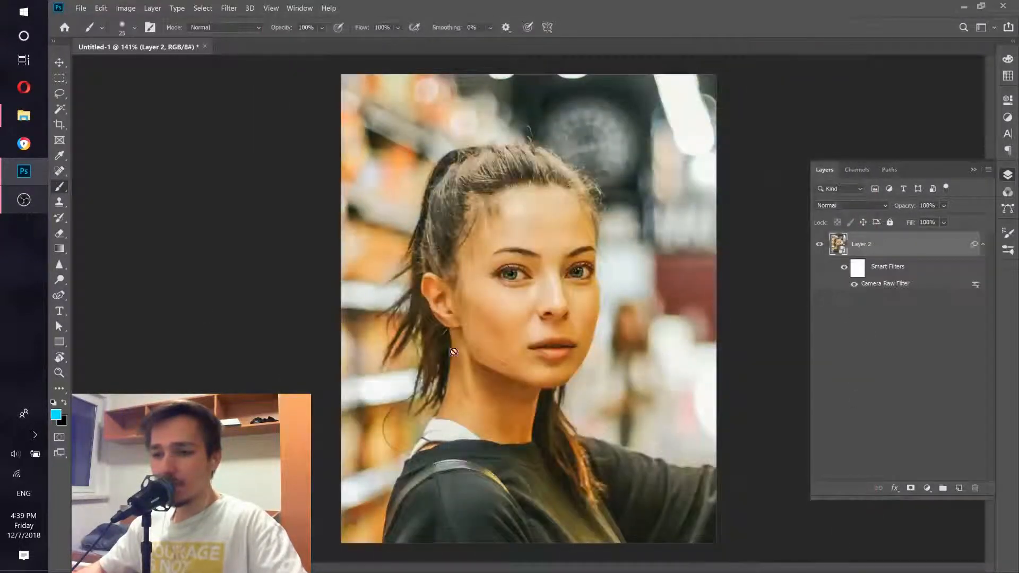
Step: Toggle the Camera Raw Filter's visibility to compare before and after
left_click(21, 205)
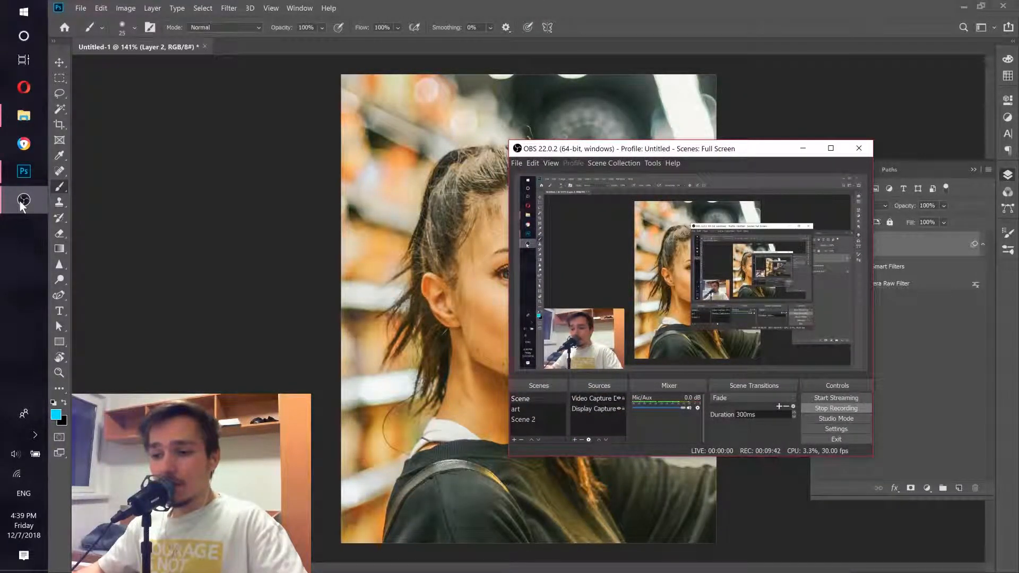
left_click(21, 205)
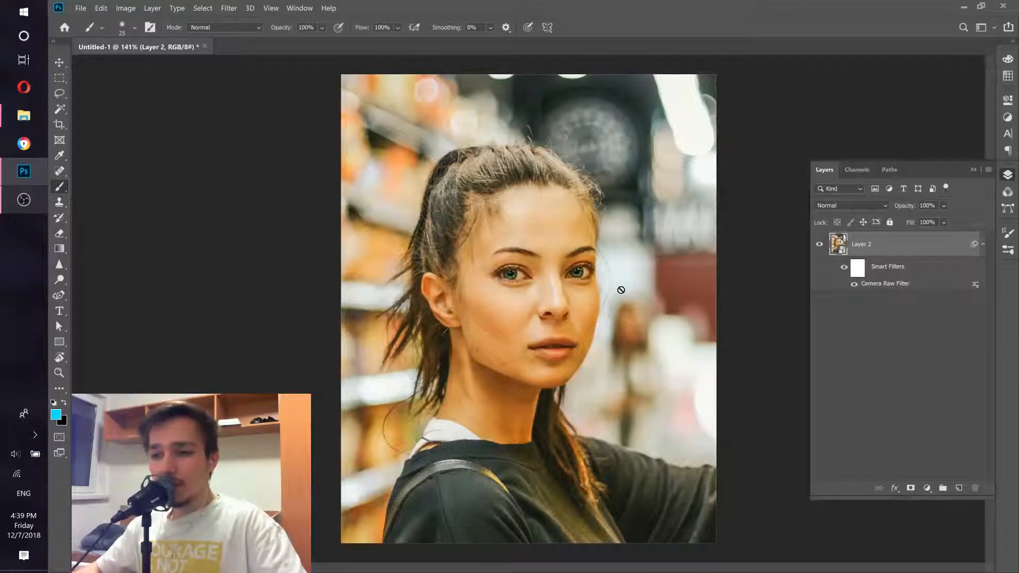
left_click(854, 284)
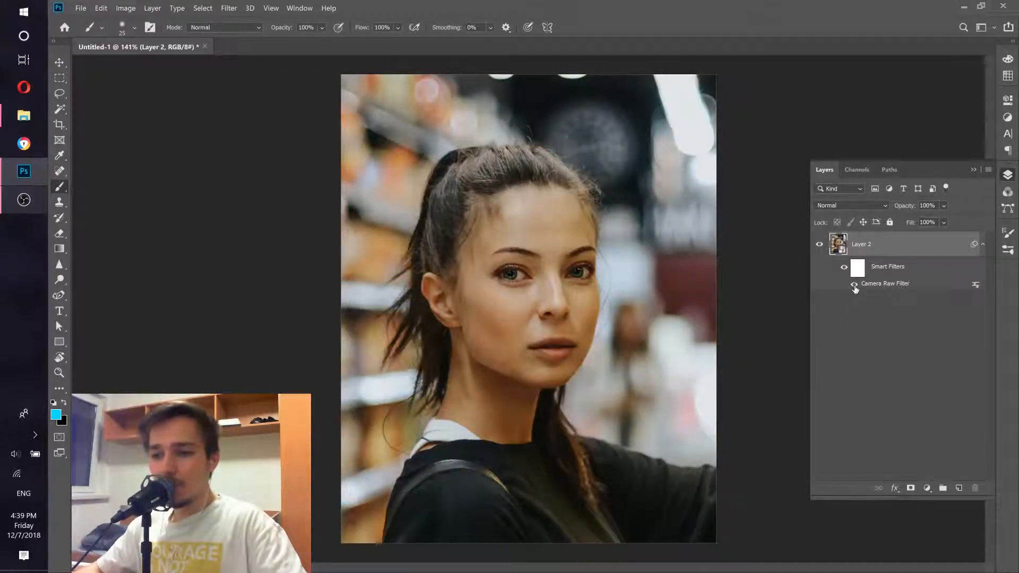
left_click(854, 285)
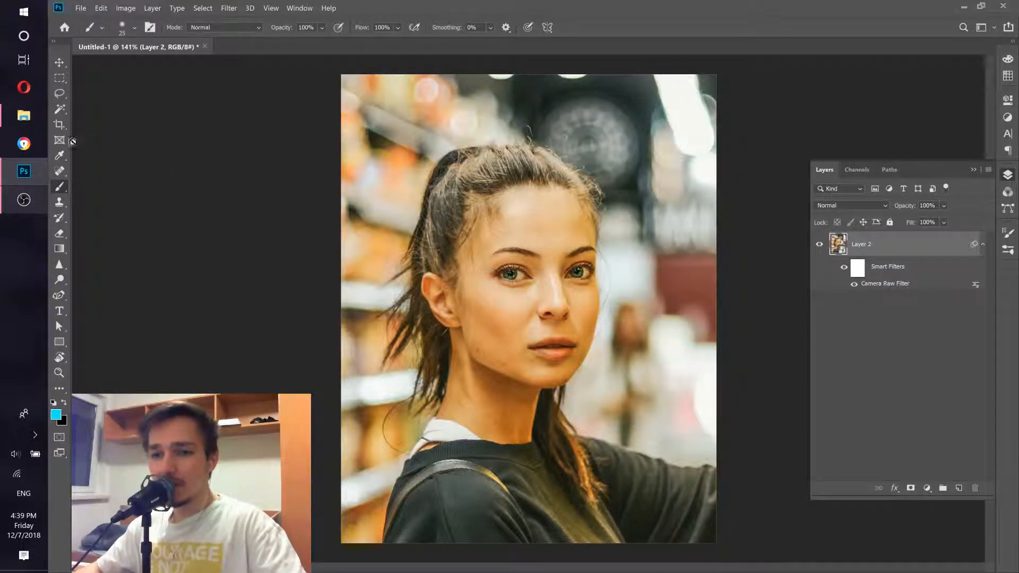
Step: Place the original joshua-rawson-harris-602330-unsplash.jpg photo from Downloads into the document as a new layer
left_click(23, 115)
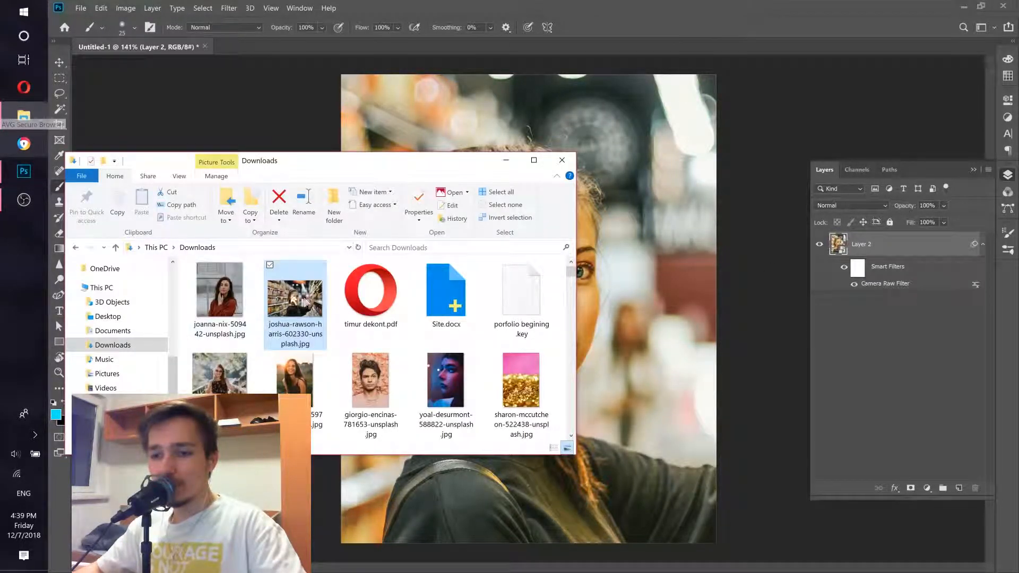
left_click(654, 399)
left_click_drag(653, 399, 618, 393)
left_click_drag(710, 311, 902, 297)
Step: Scale the placed photo to about 11% so it matches the canvas and commit the transform
scroll(429, 309, "down", 5)
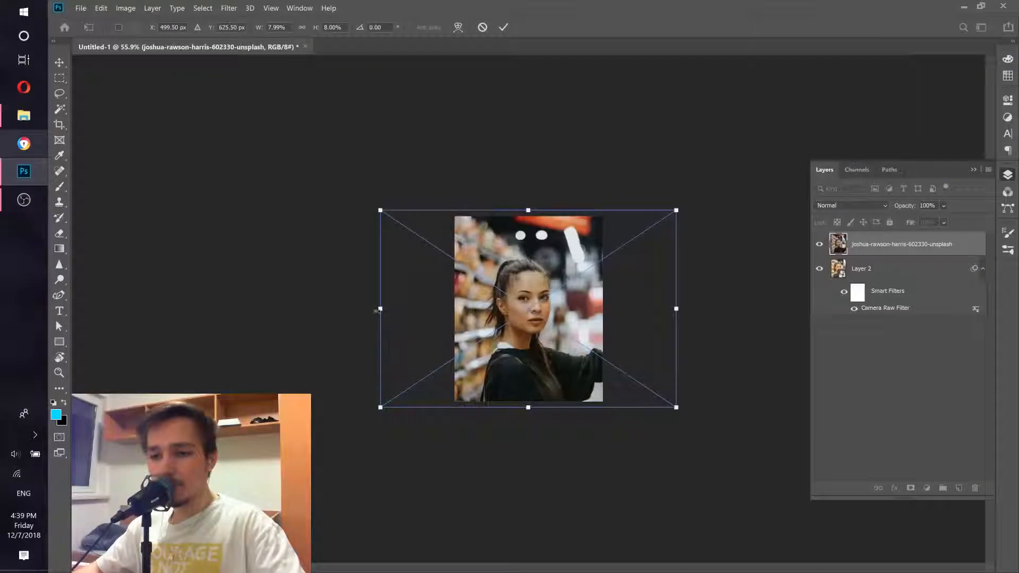
left_click_drag(380, 309, 323, 309)
scroll(499, 310, "up", 3)
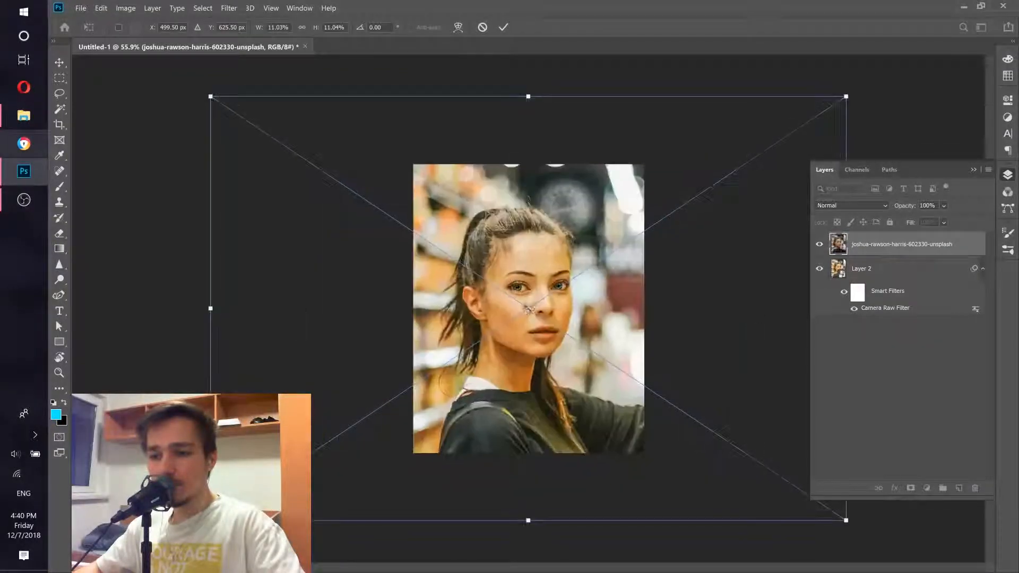
left_click_drag(538, 306, 544, 307)
left_click(22, 201)
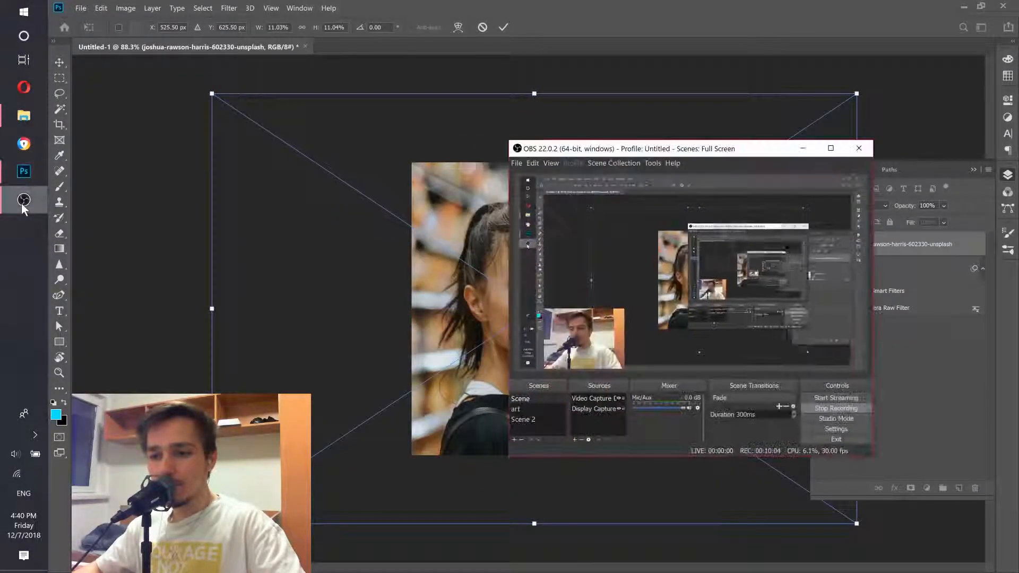
left_click(22, 201)
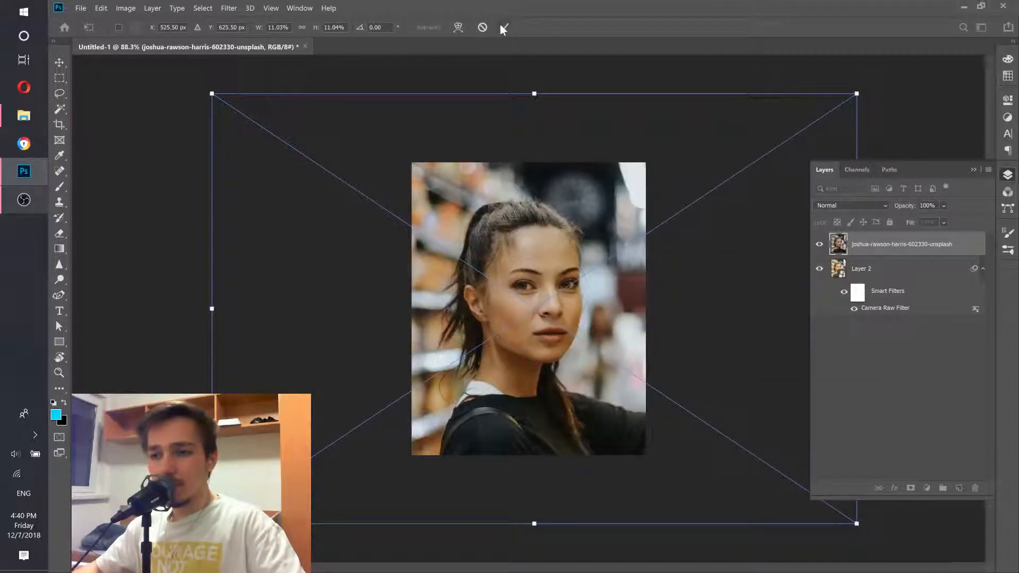
left_click(503, 27)
Step: Toggle the original photo layer's visibility for comparison and hide it
left_click(820, 247)
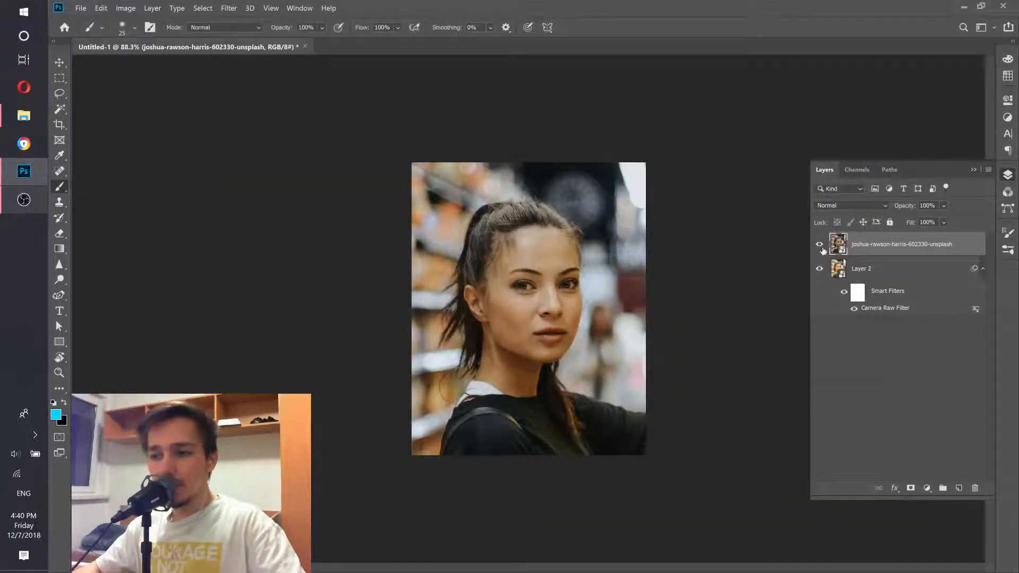
left_click(822, 250)
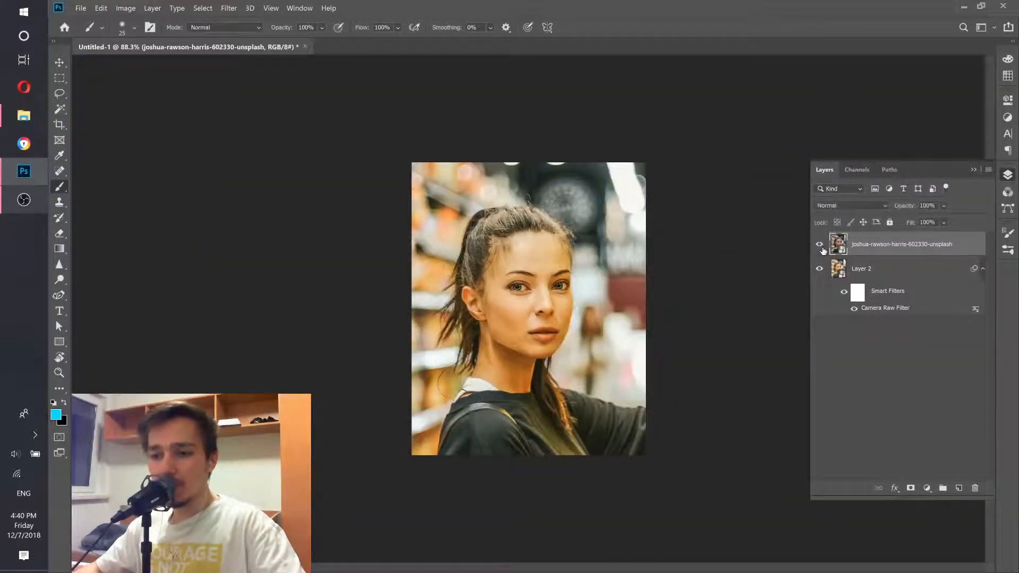
left_click(821, 250)
scroll(605, 289, "up", 3)
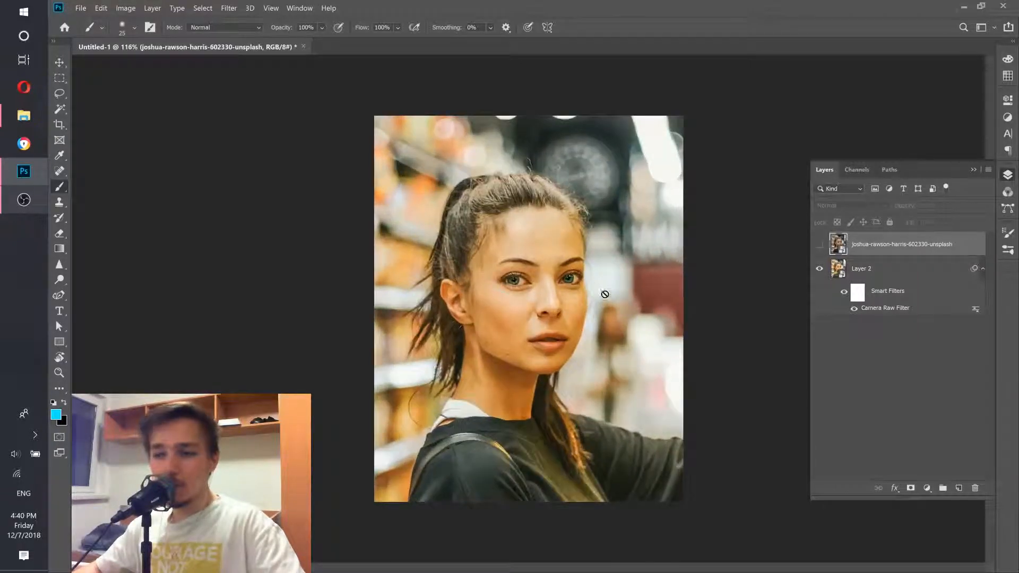